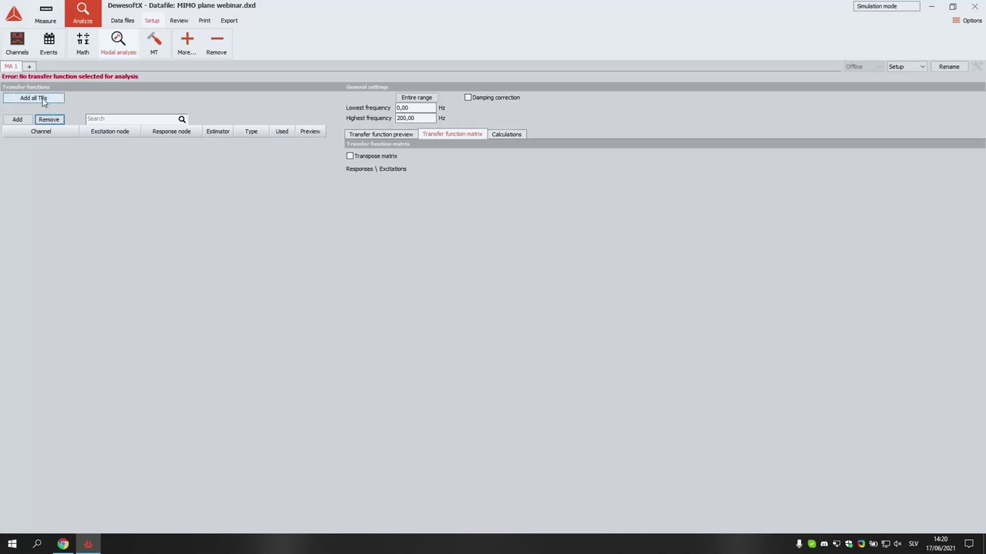
Step: Add all transfer functions and preview TF_H1_1Y+/1Z+, 2Y+/1Z+, 4X+/1Z+, 5X+/1Z+ and 5Z+/2Z+ in the transfer function graph
left_click(34, 98)
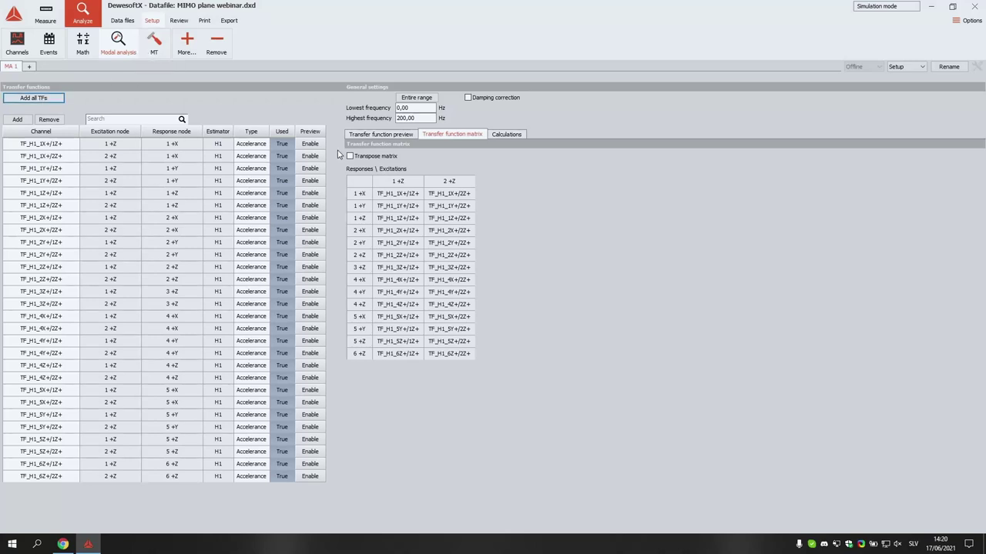
left_click(365, 136)
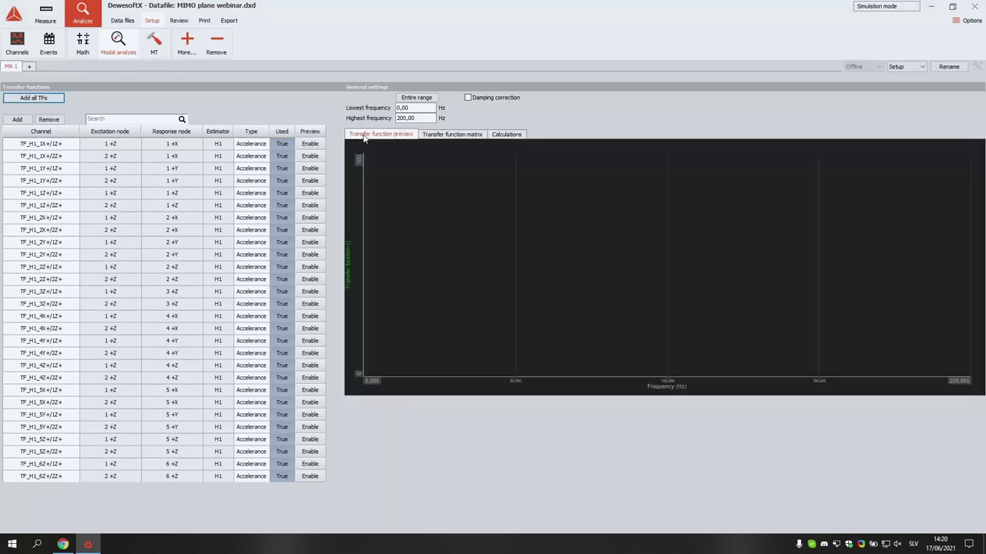
left_click(310, 168)
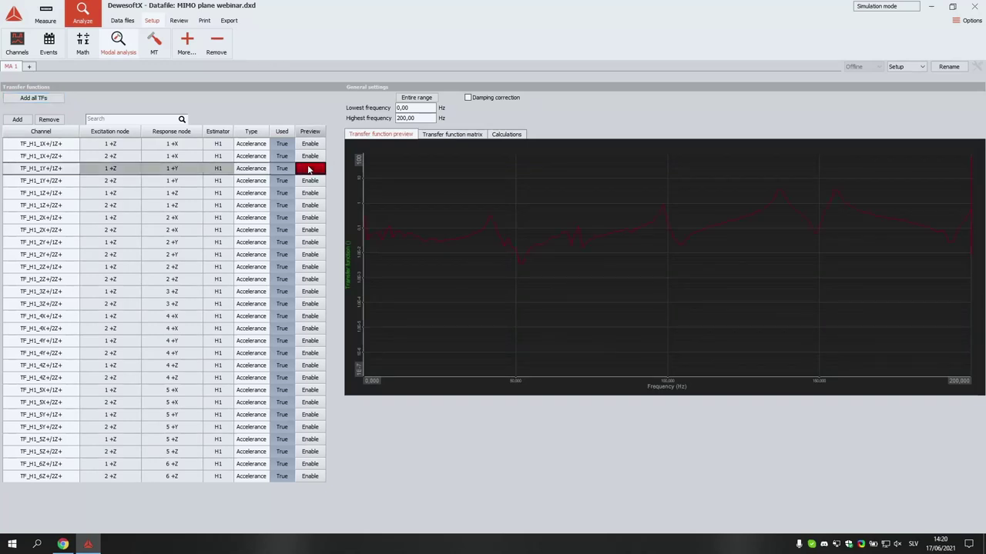
left_click(312, 243)
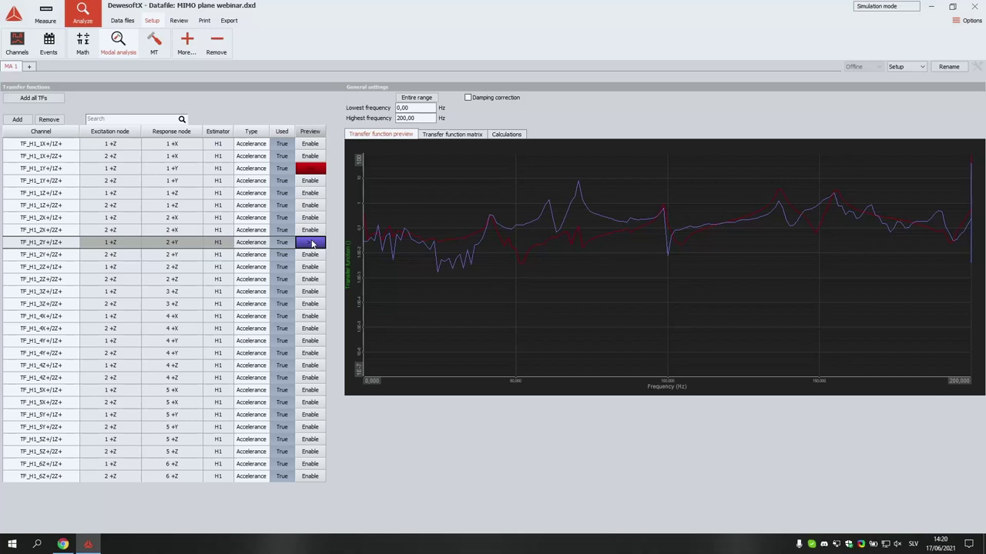
left_click(312, 319)
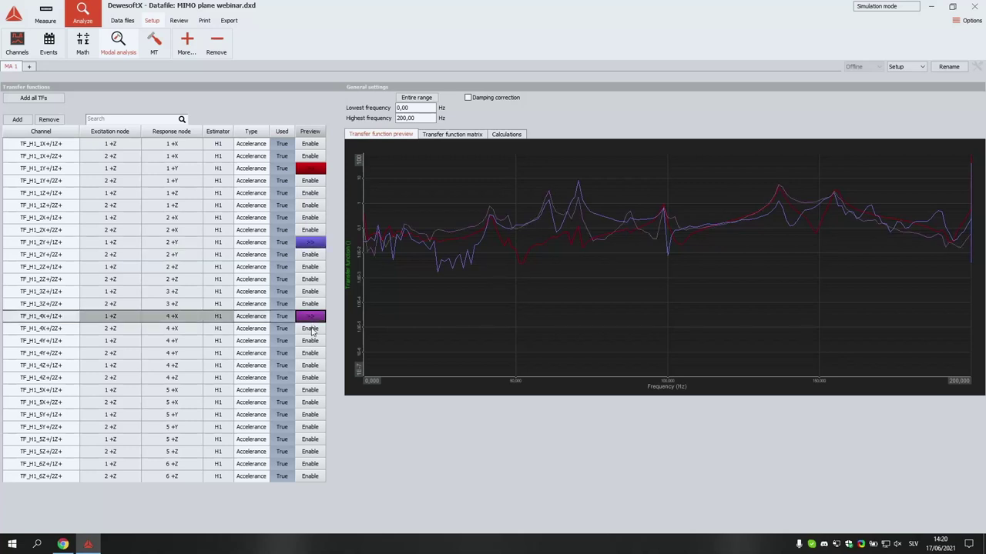
left_click(313, 390)
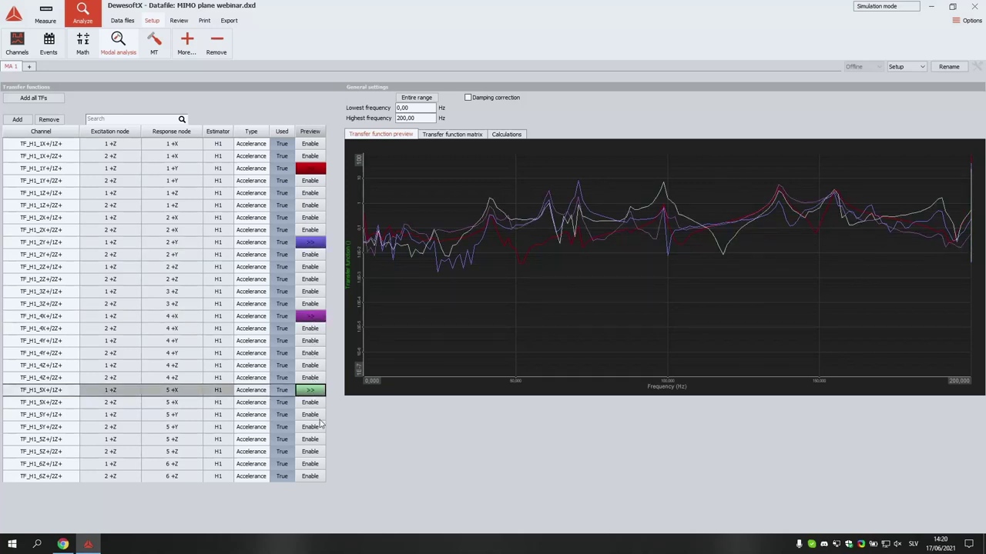
left_click(312, 453)
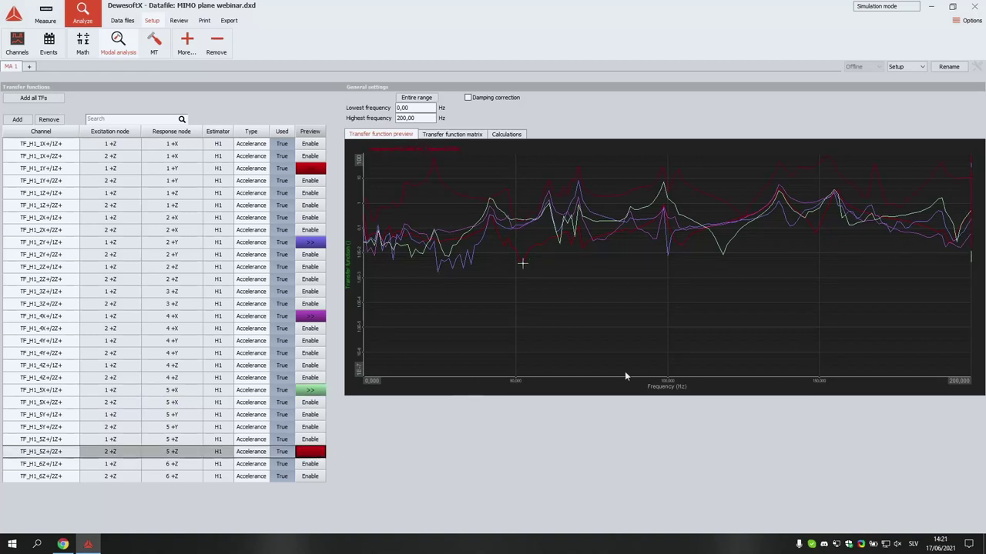
Step: Try a highest frequency of 2000 Hz for the analysis range and return it to 200 Hz
left_click_drag(434, 118, 380, 124)
type("2000")
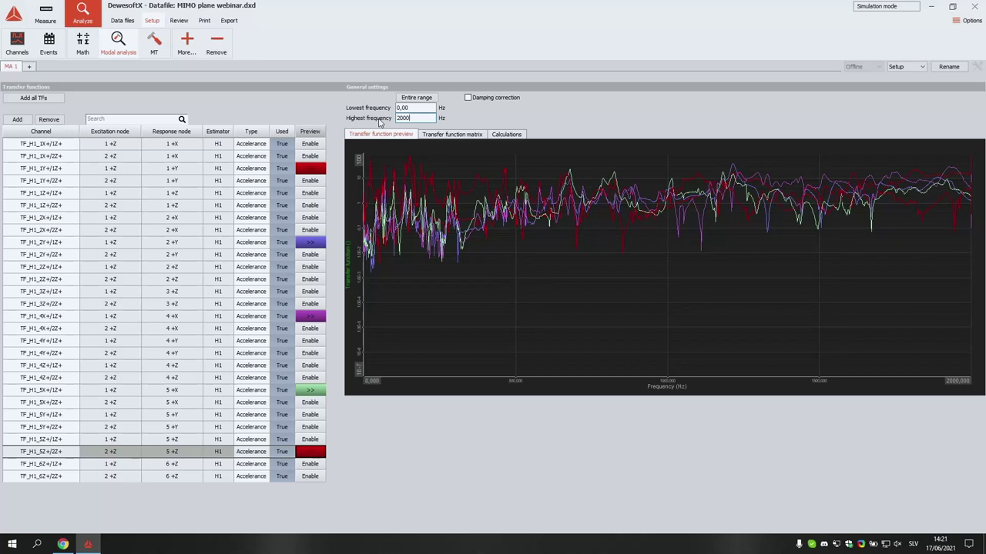
key("BackSpace")
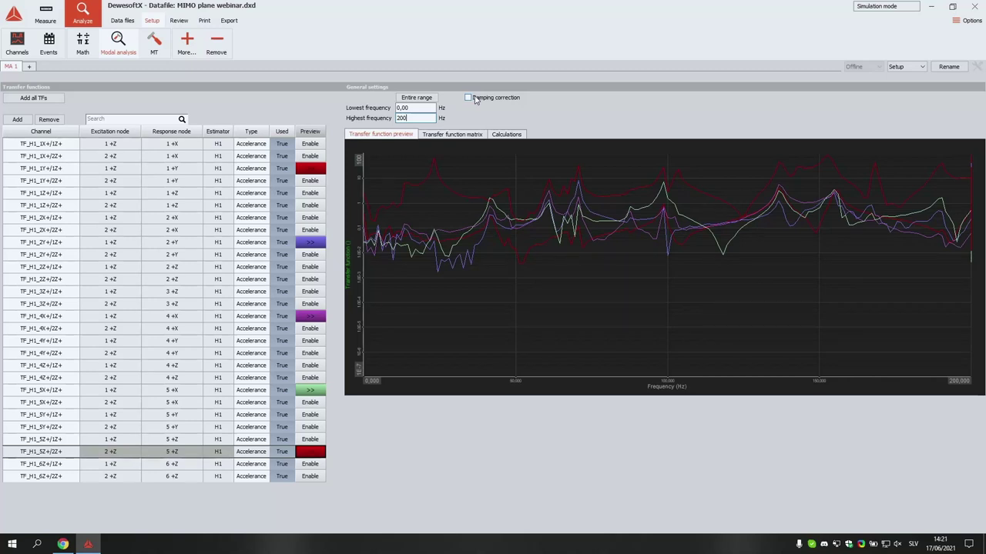
Step: Check the modal analysis calculation settings and recalculate the data on the modal analysis review display to fill the stabilization diagram
left_click(506, 135)
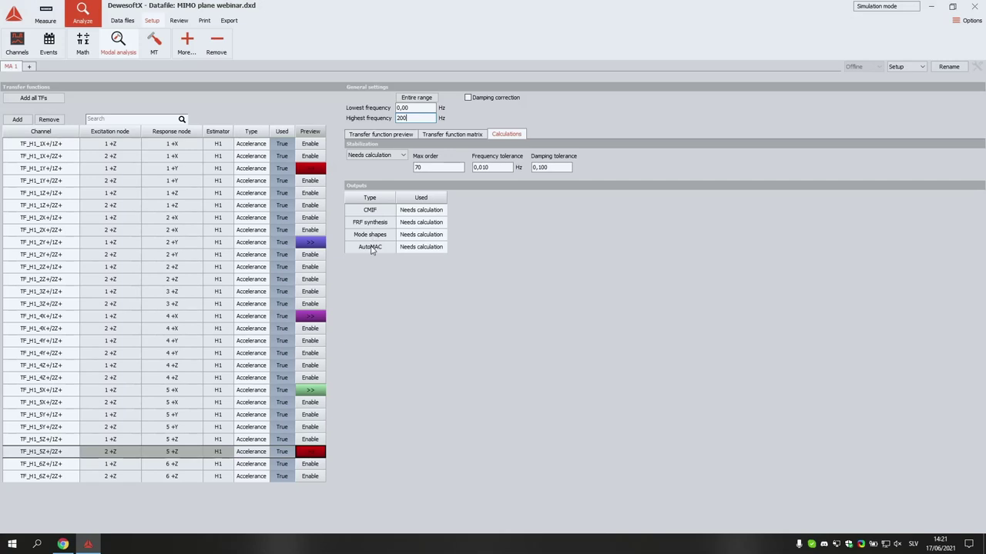
left_click(180, 21)
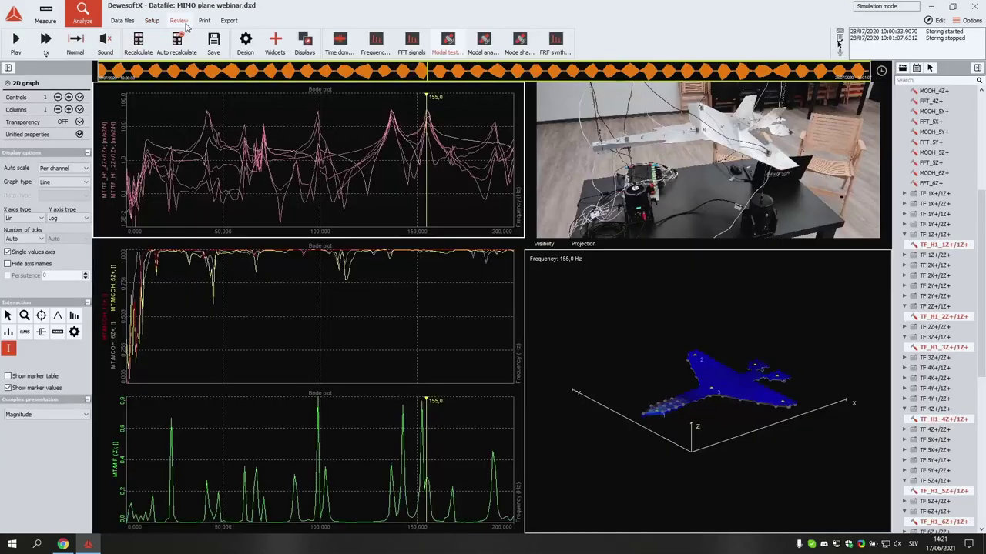
left_click(484, 45)
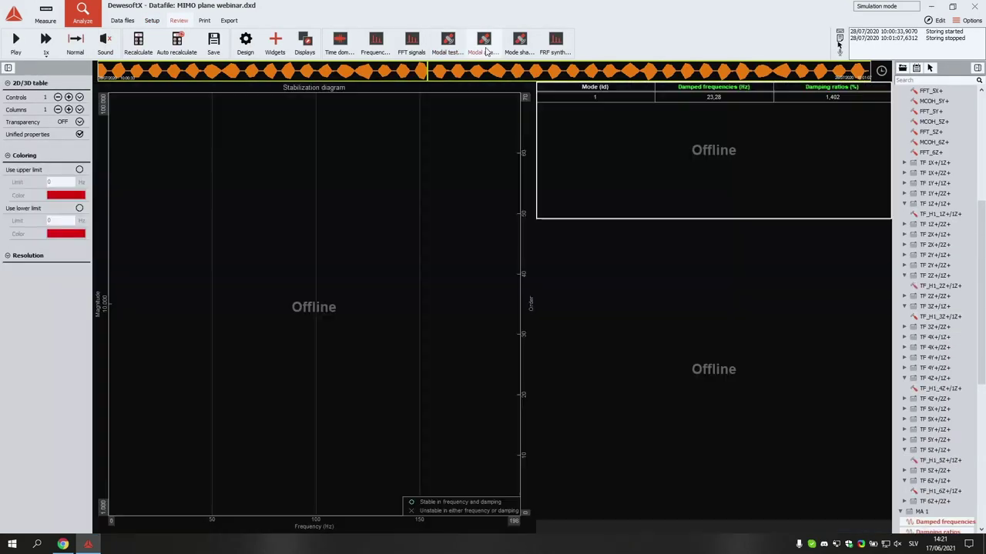
left_click(146, 51)
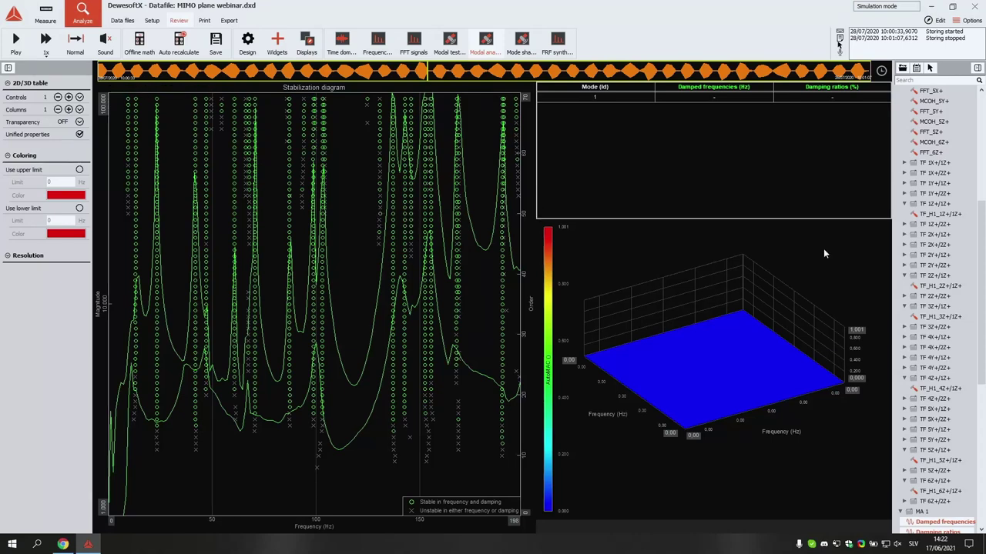
scroll(947, 347, "up", 6)
scroll(947, 348, "up", 2)
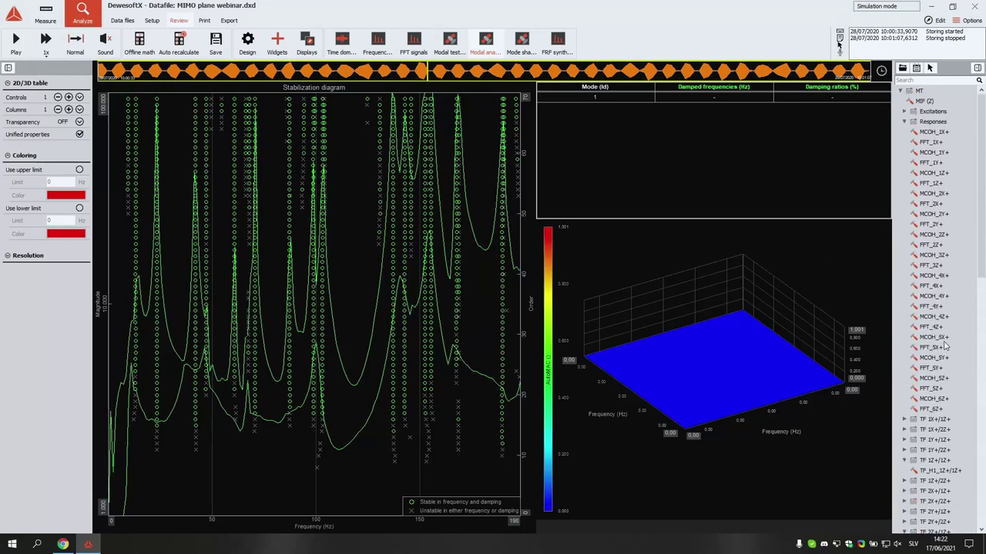
Step: Select stable poles in the stabilization diagram at about 13, 23, 42, 71 and 99 Hz
left_click(379, 203)
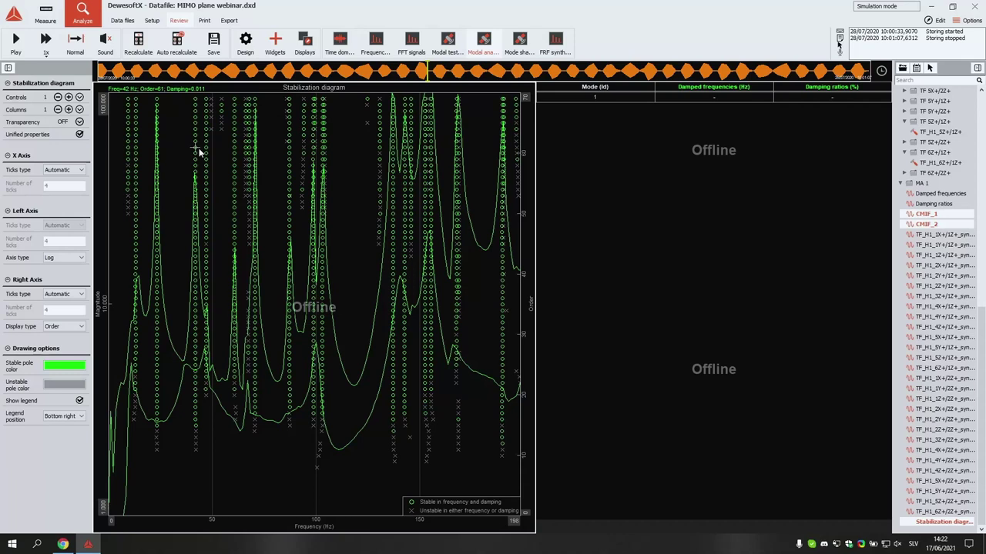
left_click(156, 141)
left_click(195, 146)
left_click(254, 147)
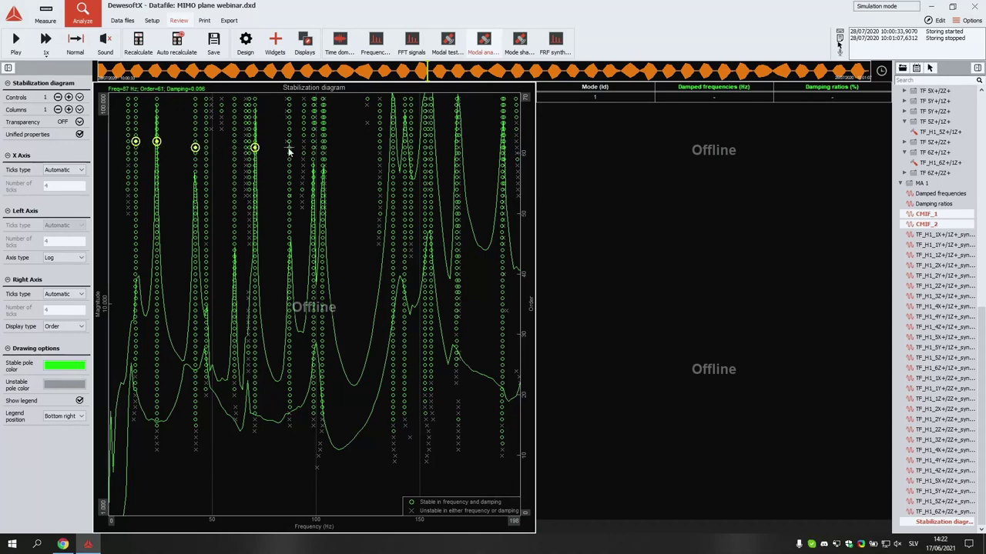
left_click(312, 147)
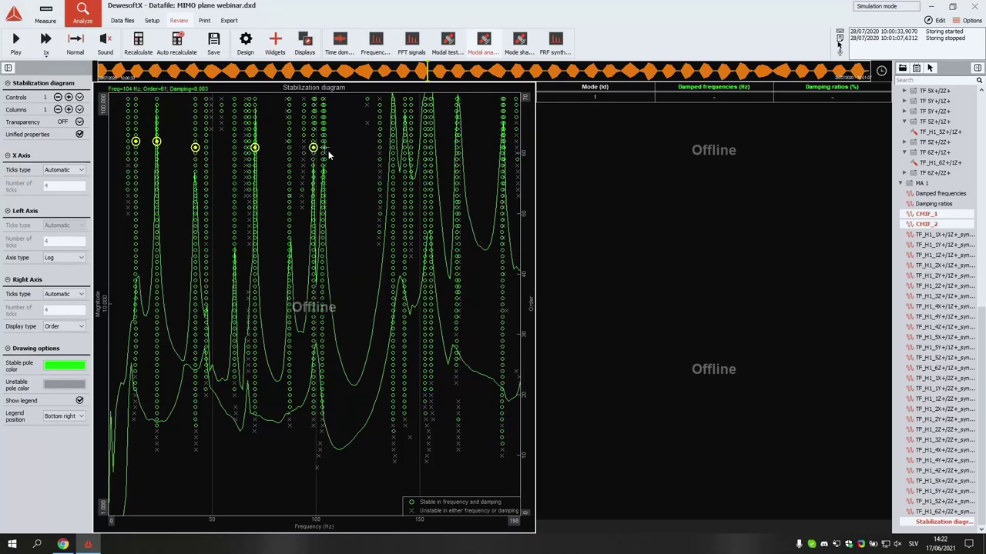
left_click_drag(344, 157, 311, 158)
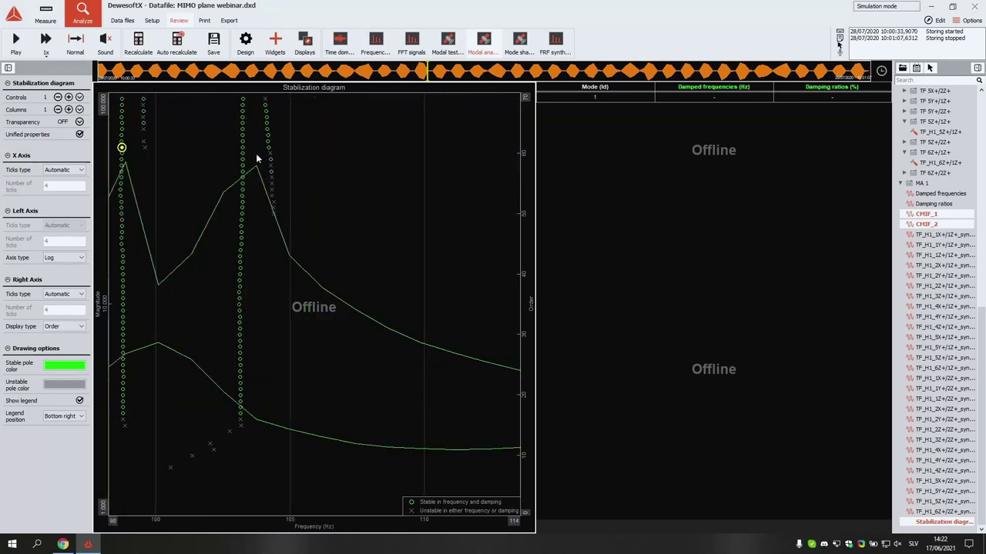
double_click(353, 199)
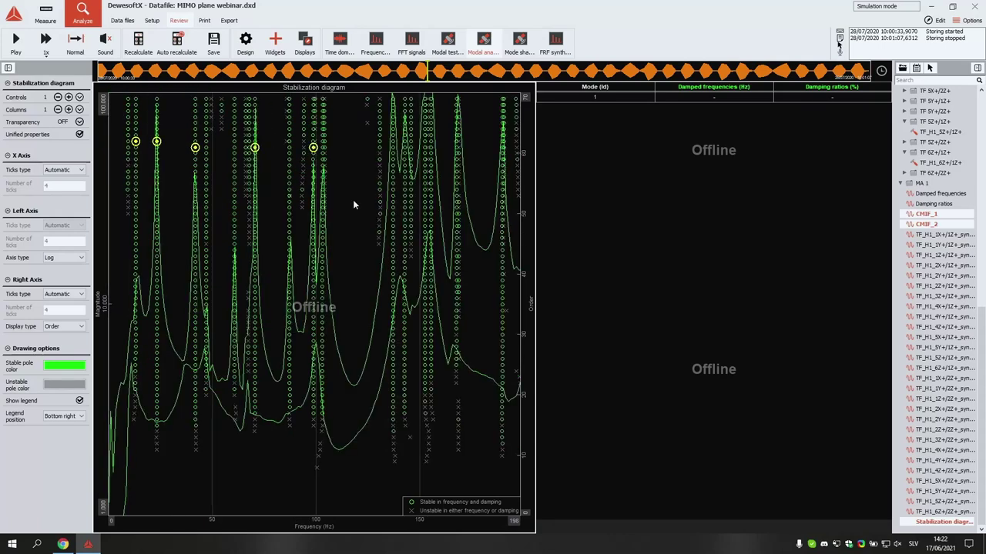
Step: Select further stable poles at about 137, 153 and 168 Hz and recalculate the modal analysis results
left_click(393, 124)
left_click_drag(412, 142, 447, 147)
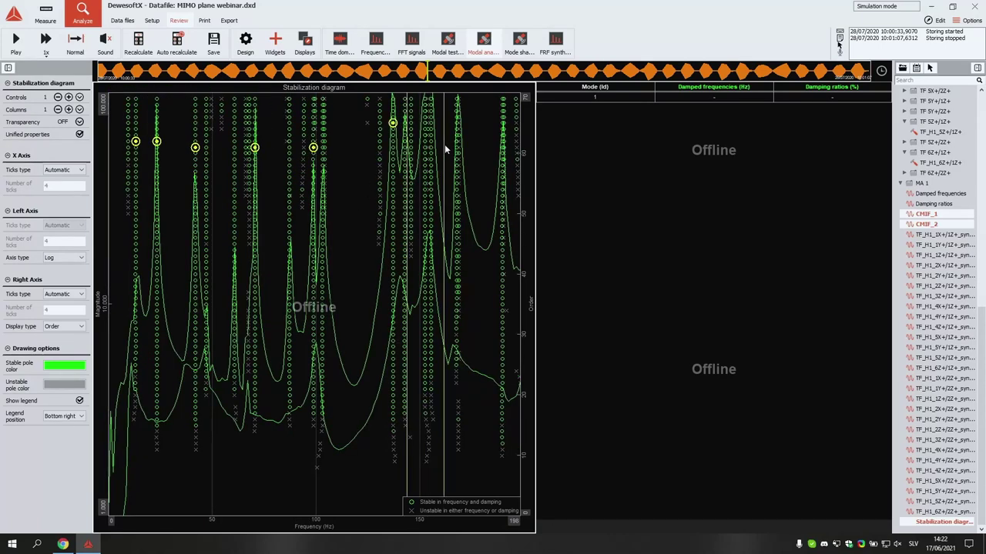
left_click(298, 144)
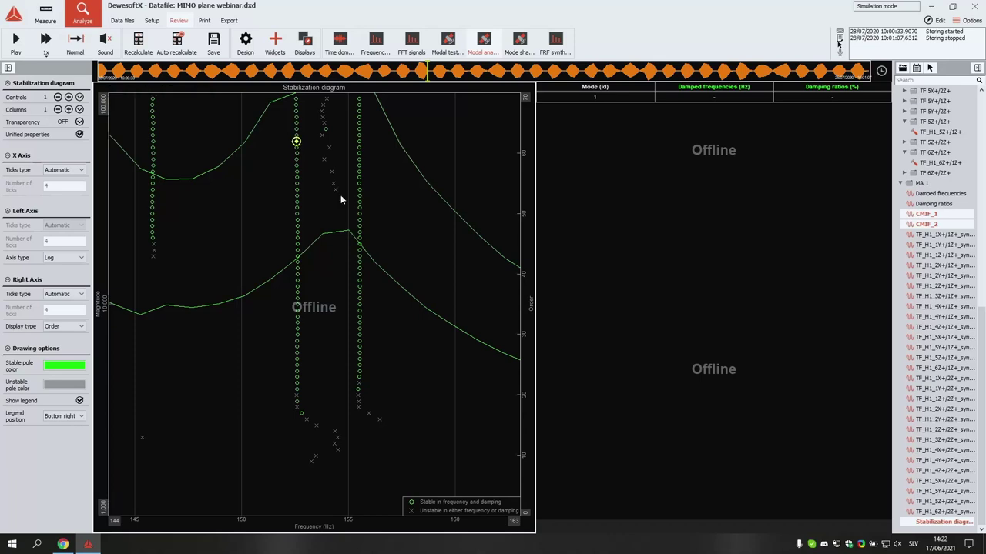
double_click(350, 213)
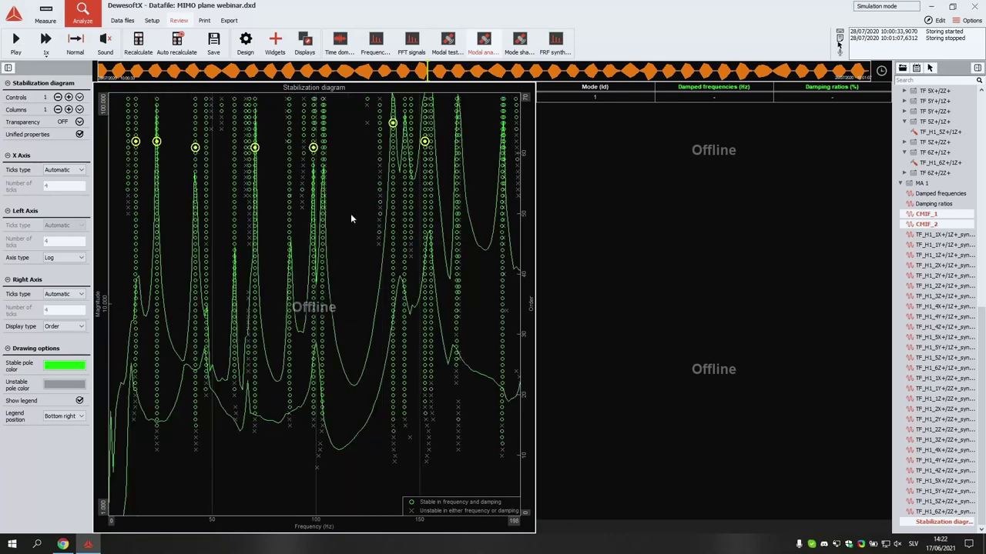
left_click(455, 138)
left_click(150, 42)
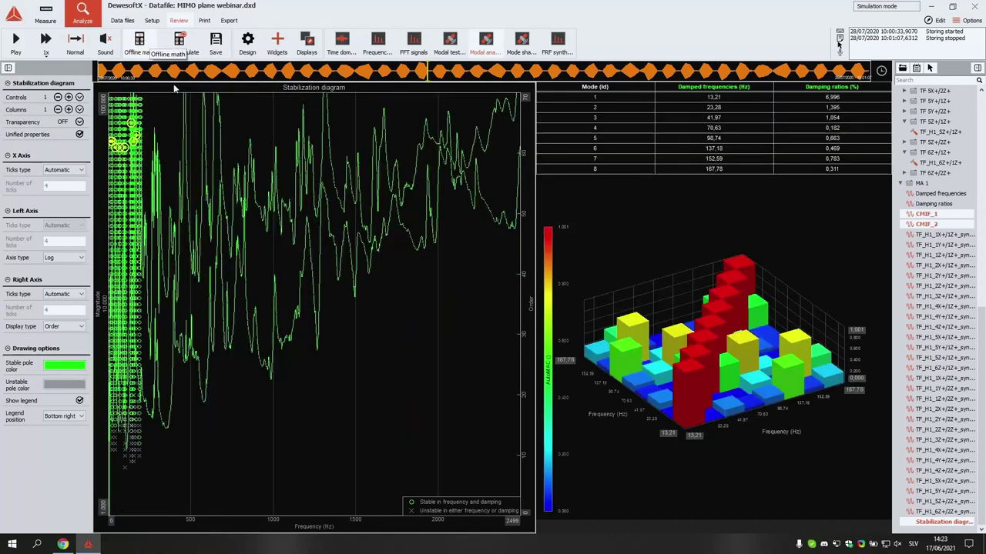
Step: Limit the stabilization diagram's frequency axis to a maximum of 200 Hz and set its right axis display type to Damping
left_click(515, 523)
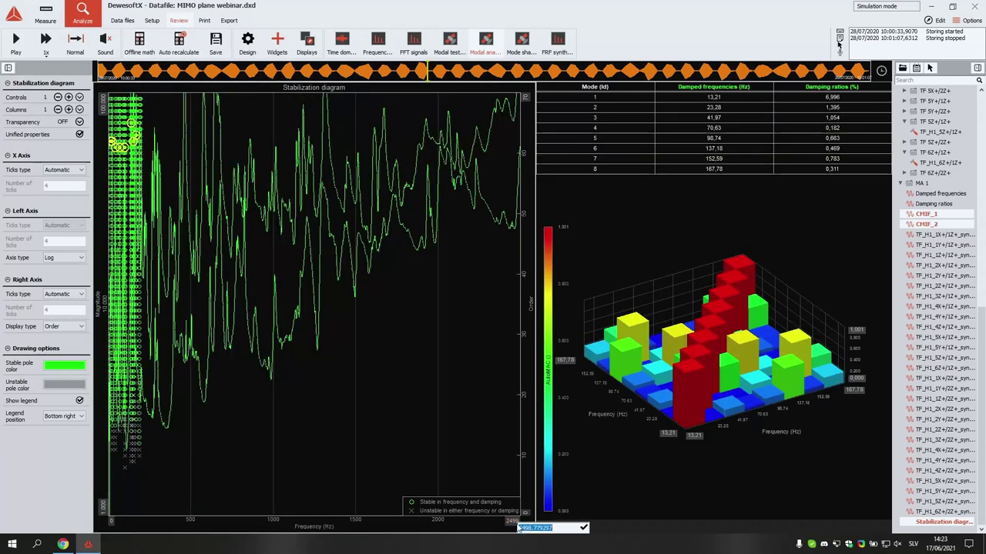
type("200")
key("Return")
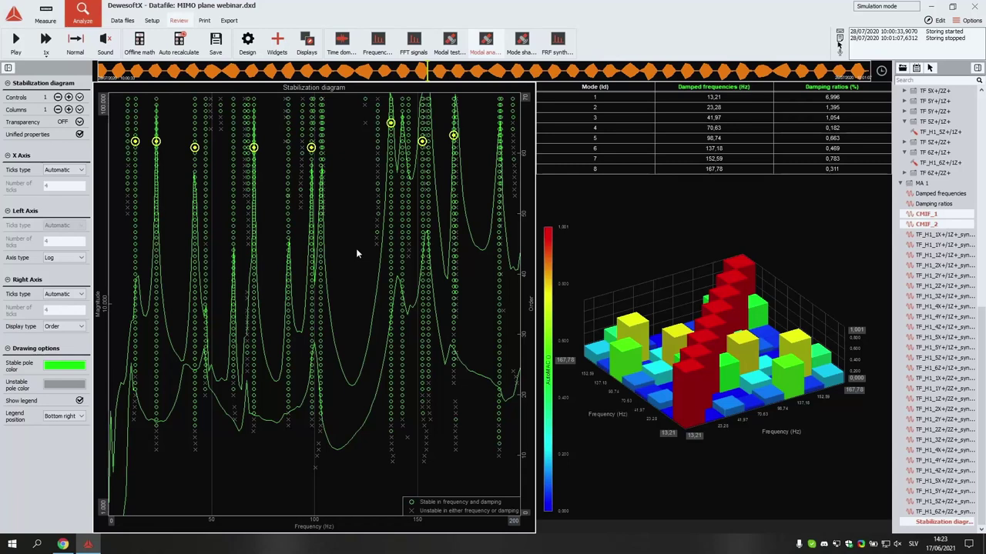
left_click(72, 328)
left_click(55, 343)
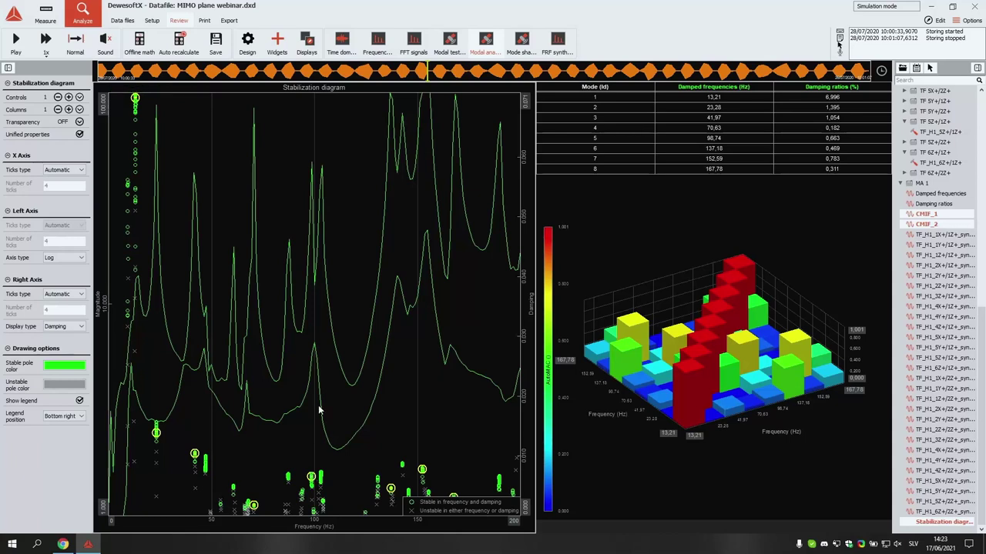
Step: Examine the damped frequencies and damping ratios table, and inspect the 3D AutoMAC graph from slightly different angles
left_click(700, 124)
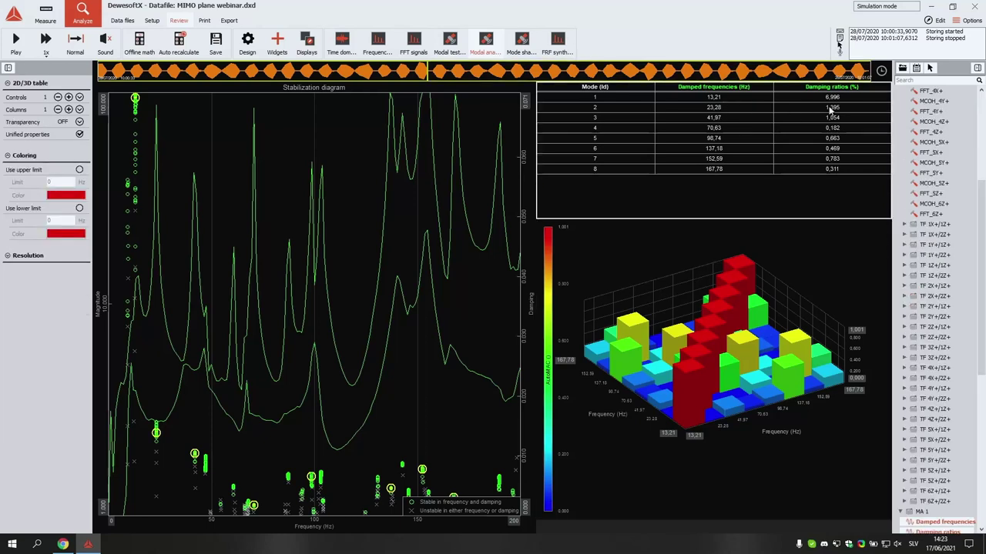
left_click(821, 240)
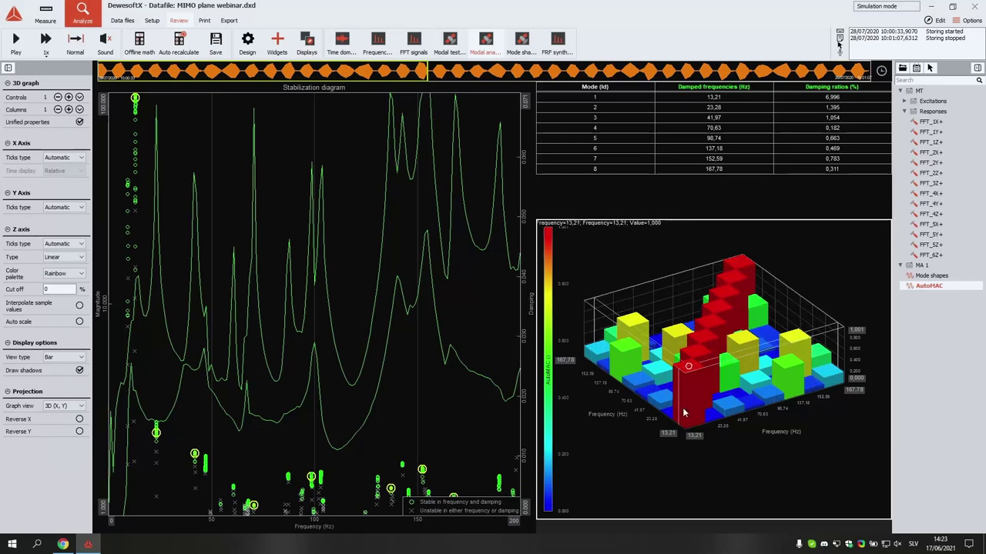
mouse_move(639, 416)
left_mouse_down()
mouse_move(643, 462)
mouse_move(644, 418)
left_mouse_up()
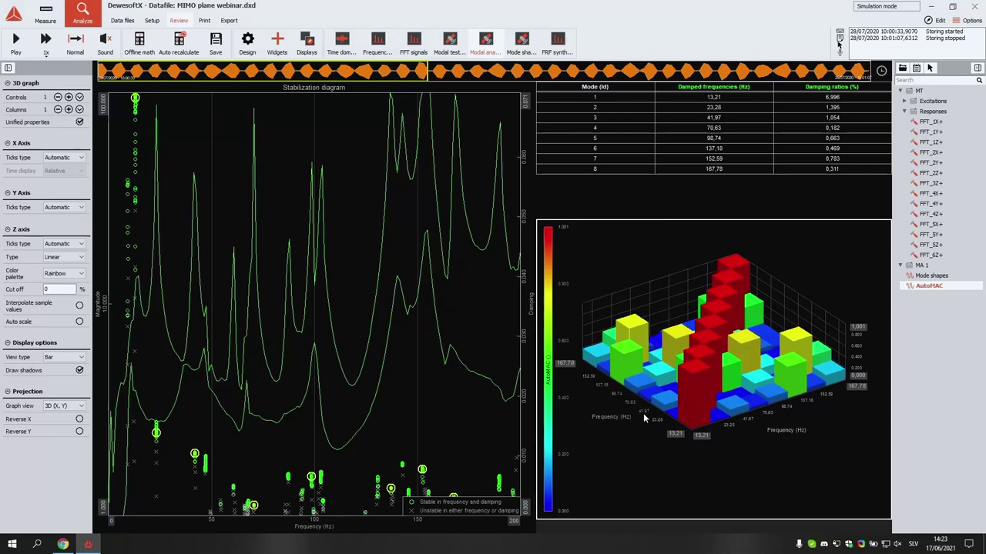
left_click_drag(667, 262, 651, 277)
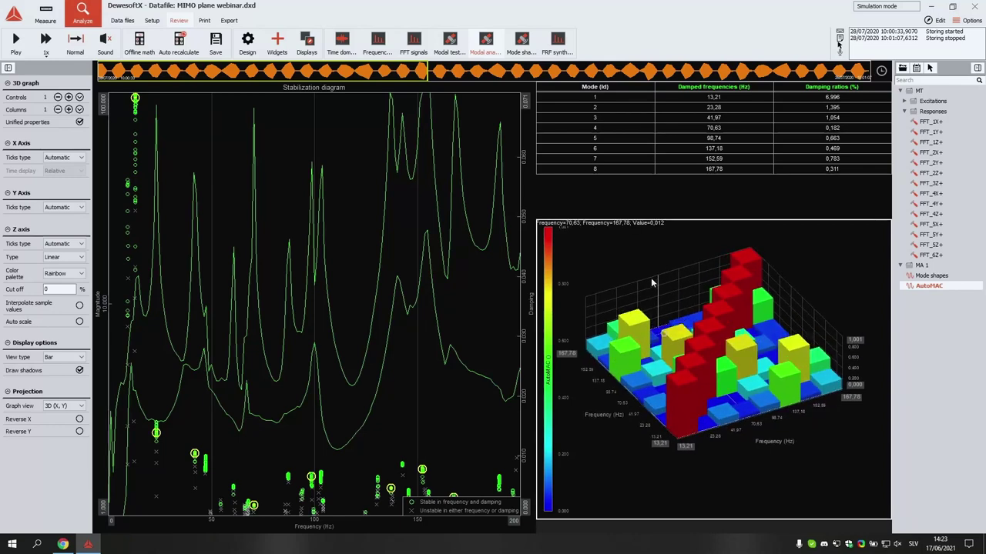
Step: Set the plane geometry on the mode shapes display to Mode shapes mode and arrange the animated modes in three columns
left_click(521, 40)
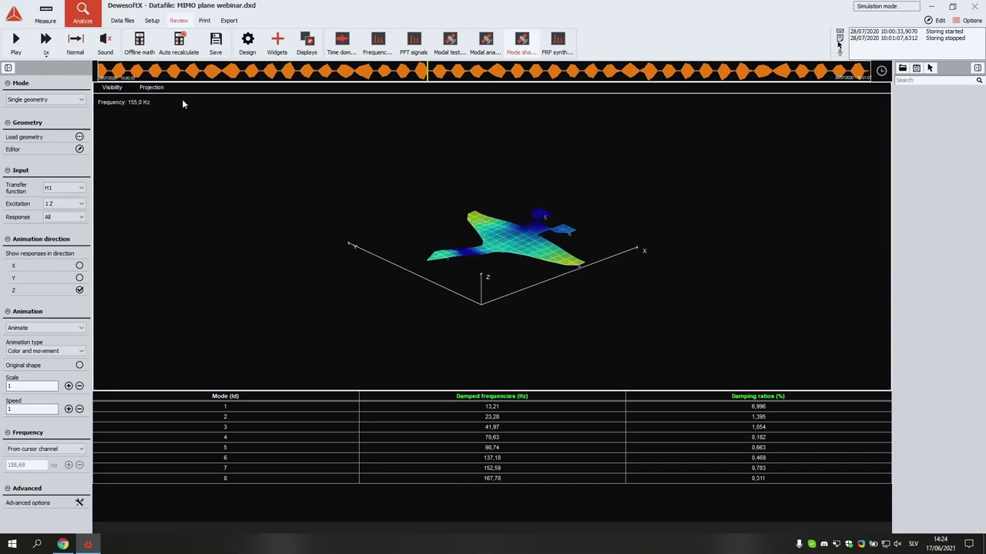
left_click(66, 100)
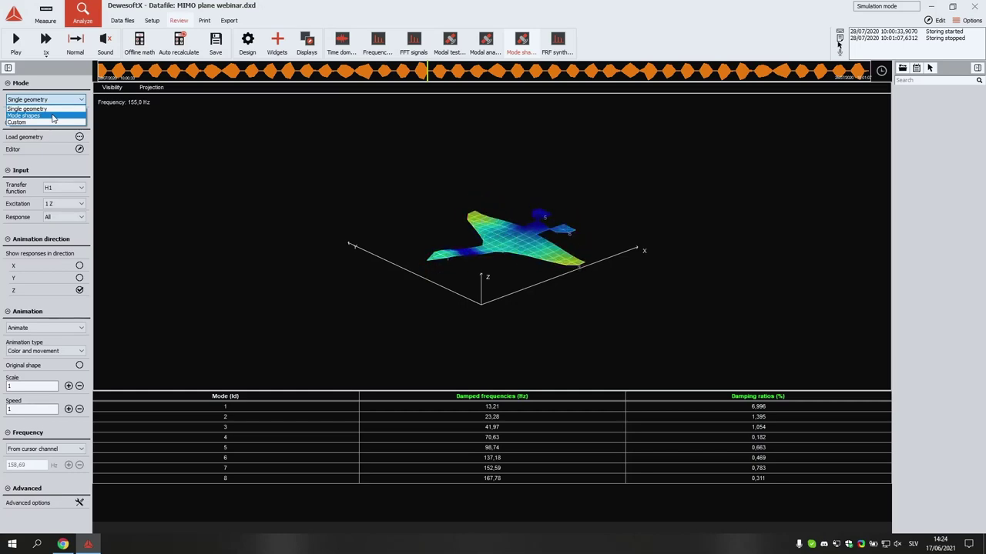
left_click(54, 115)
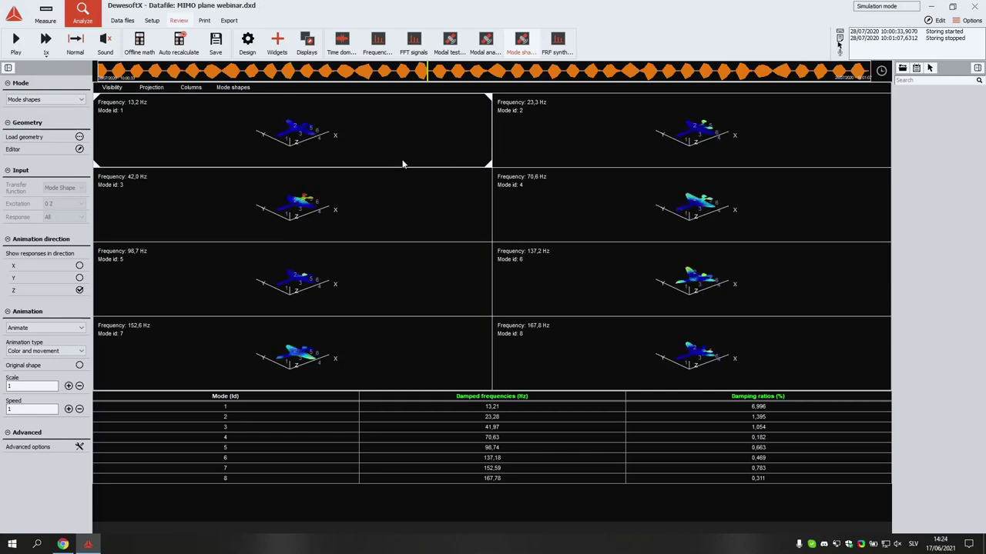
scroll(386, 202, "up", 3)
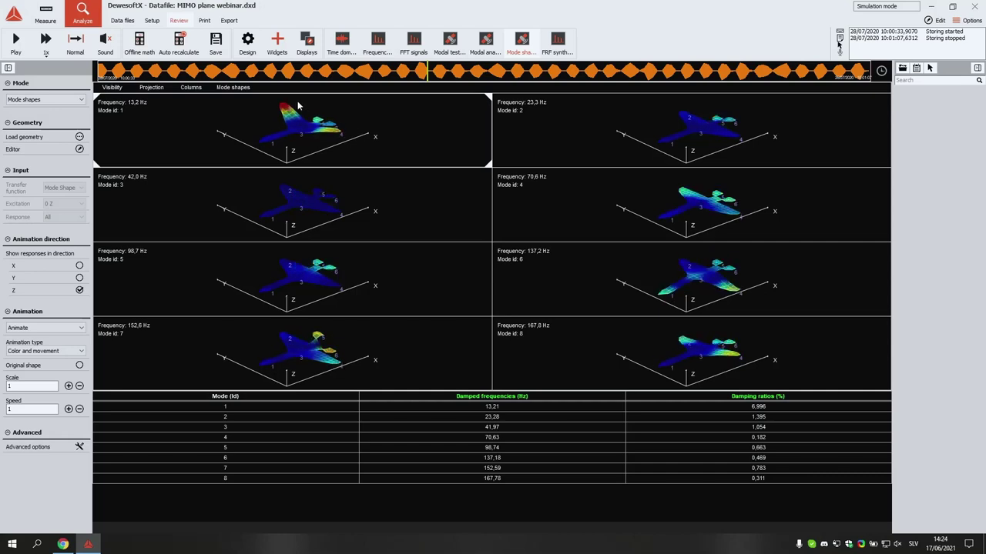
left_click(191, 87)
left_click(194, 122)
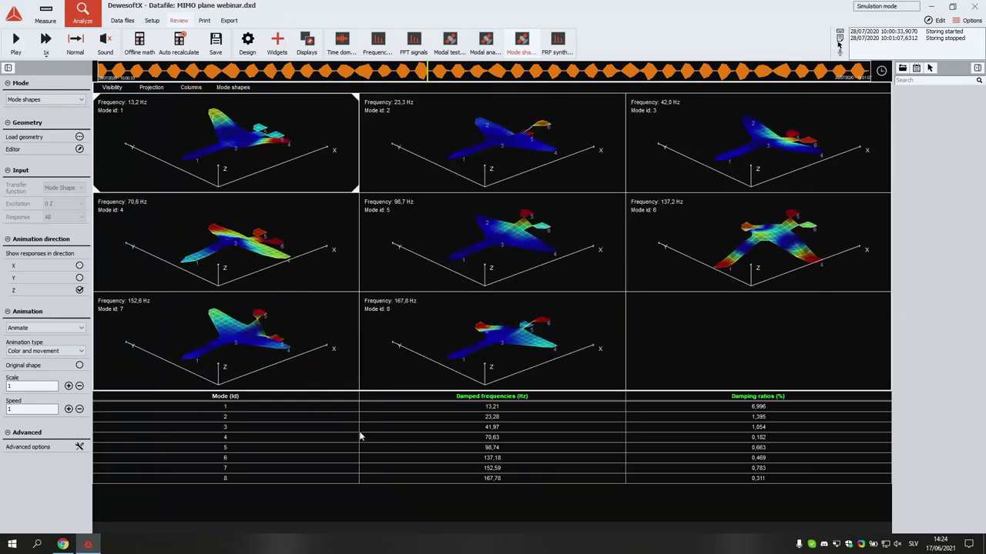
Step: Examine the animated mode shapes of individual modes above the frequency and damping table, and view the FRF synthesis graphs
left_click(360, 491)
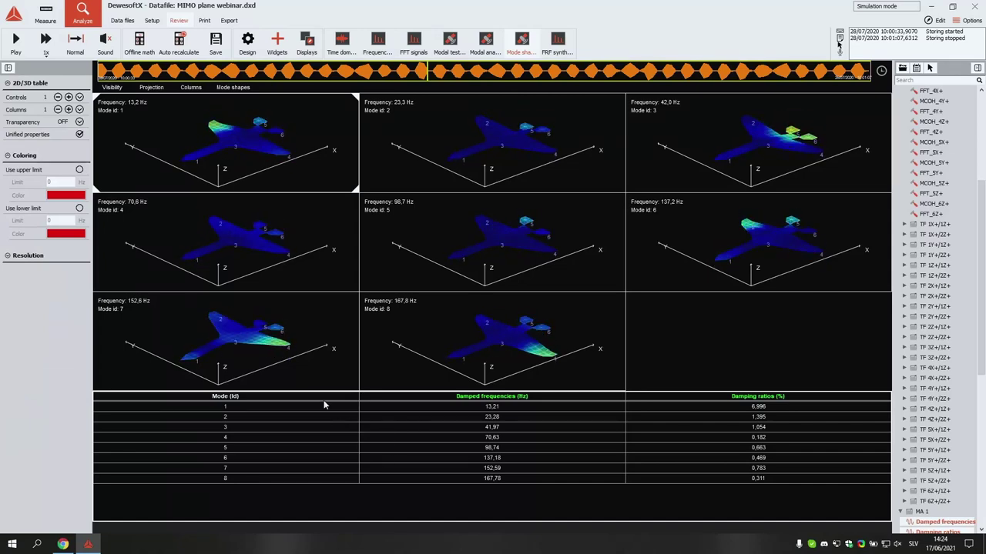
left_click(267, 178)
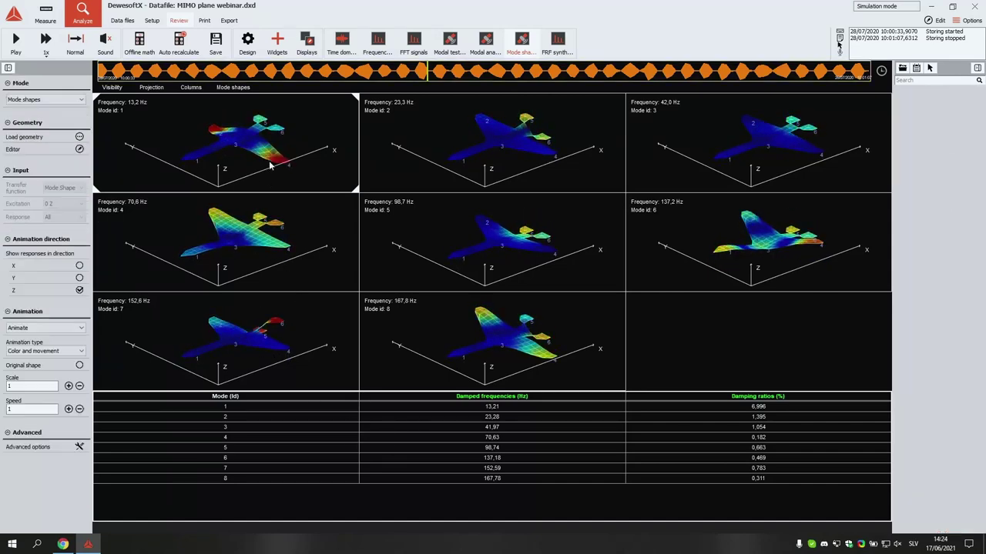
left_click(436, 158)
left_click(691, 154)
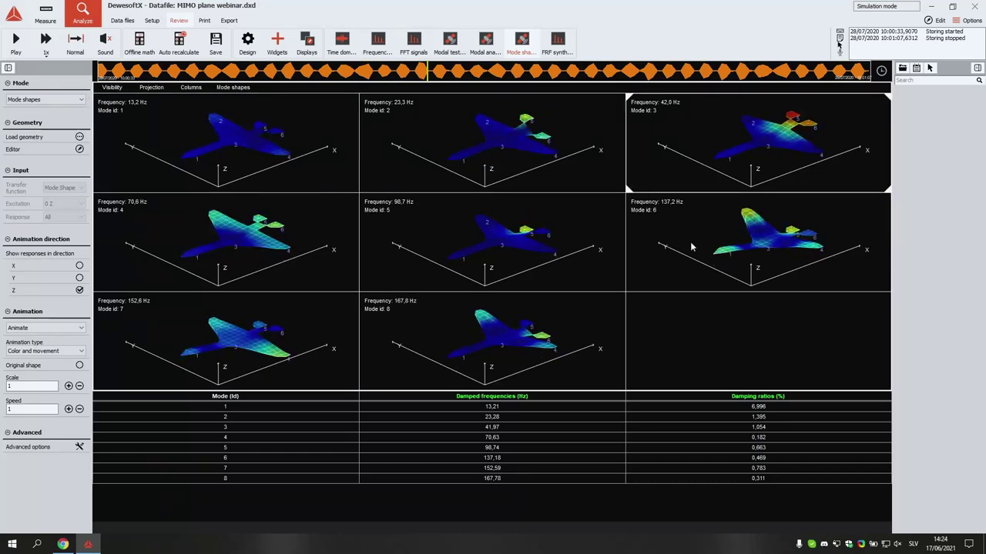
left_click(693, 246)
left_click(536, 244)
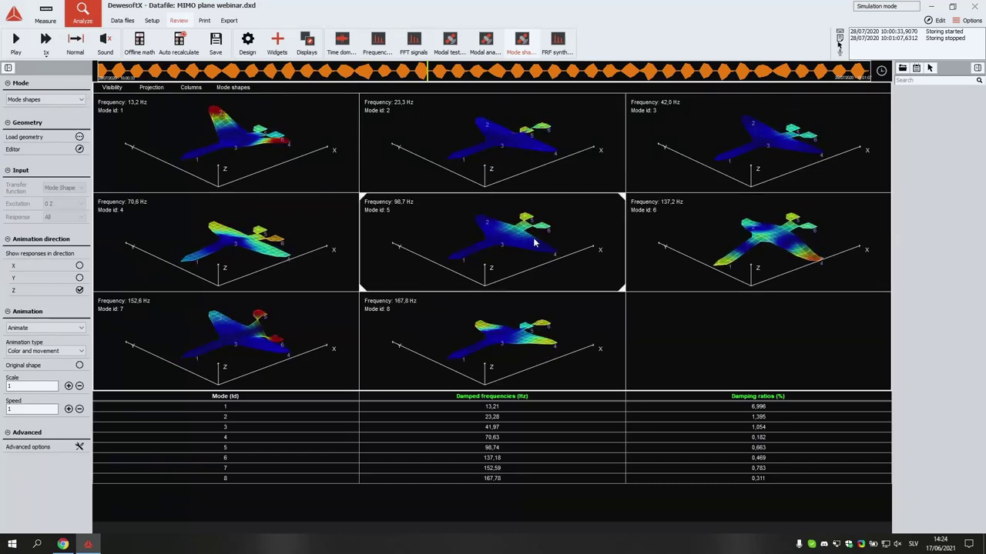
left_click(559, 52)
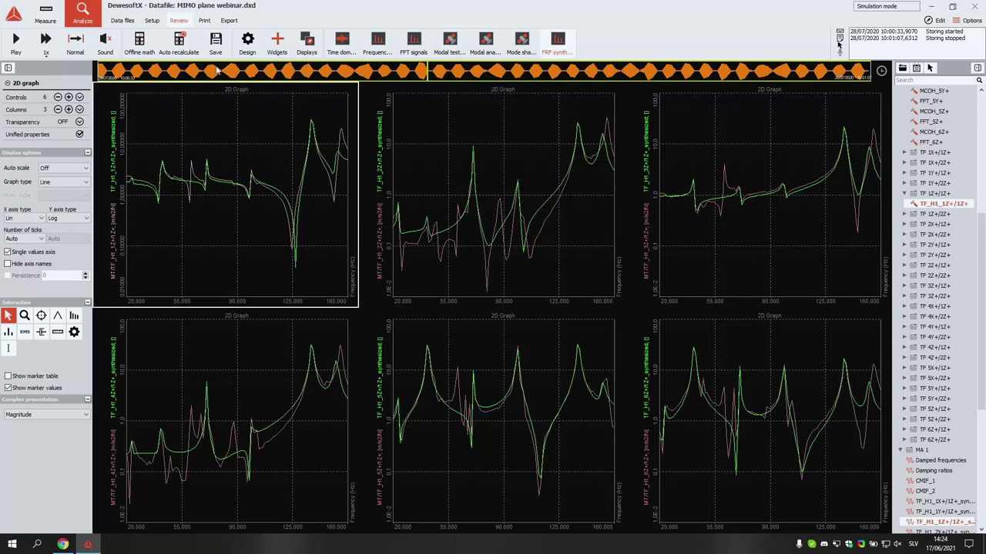
Step: Copy the stabilization diagram's widget group from the modal analysis display to the clipboard in design mode
left_click(486, 42)
left_click(248, 42)
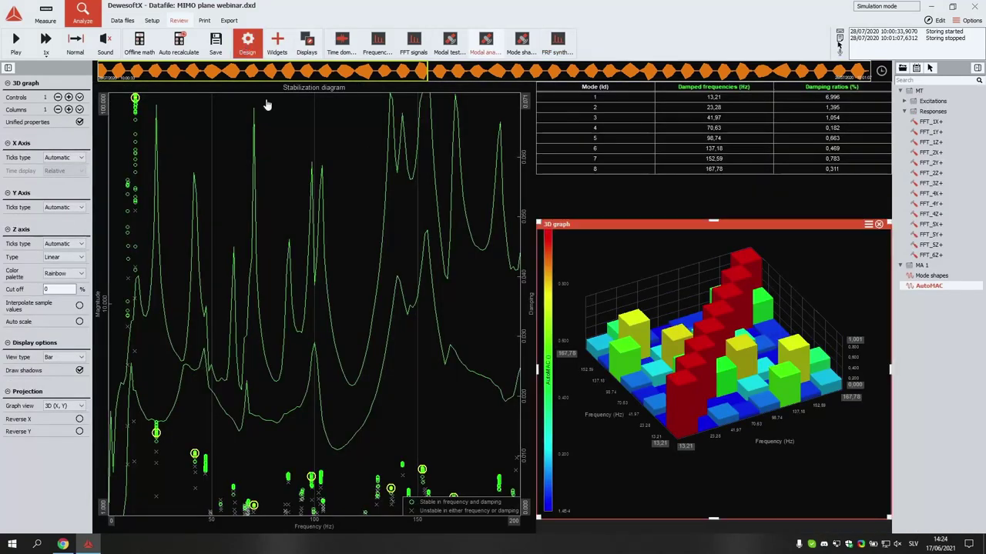
left_click(270, 126)
right_click(269, 126)
mouse_move(312, 158)
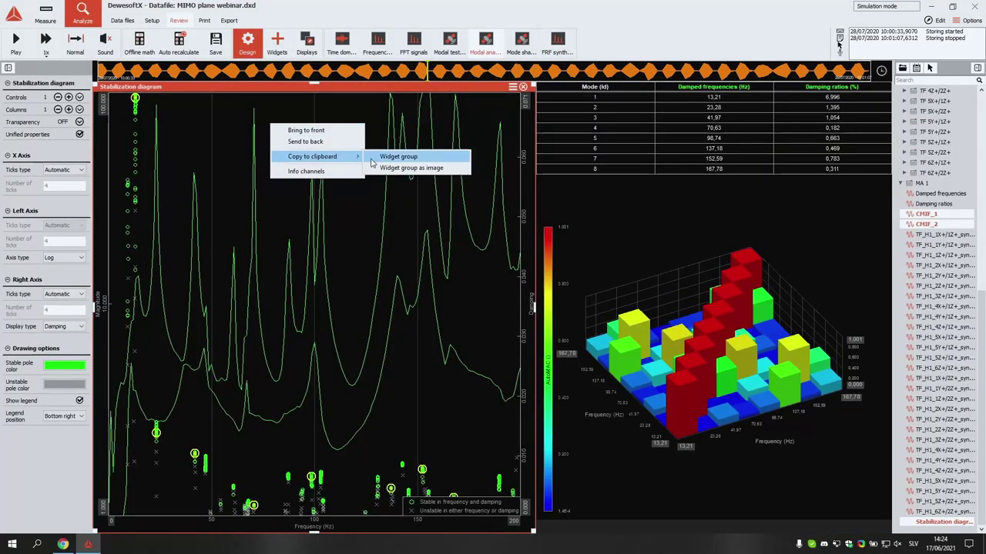
left_click(398, 157)
Step: Shrink the group of 2D graphs on the FRF synthesis display to free space above it and paste the copied stabilization diagram
left_click(558, 42)
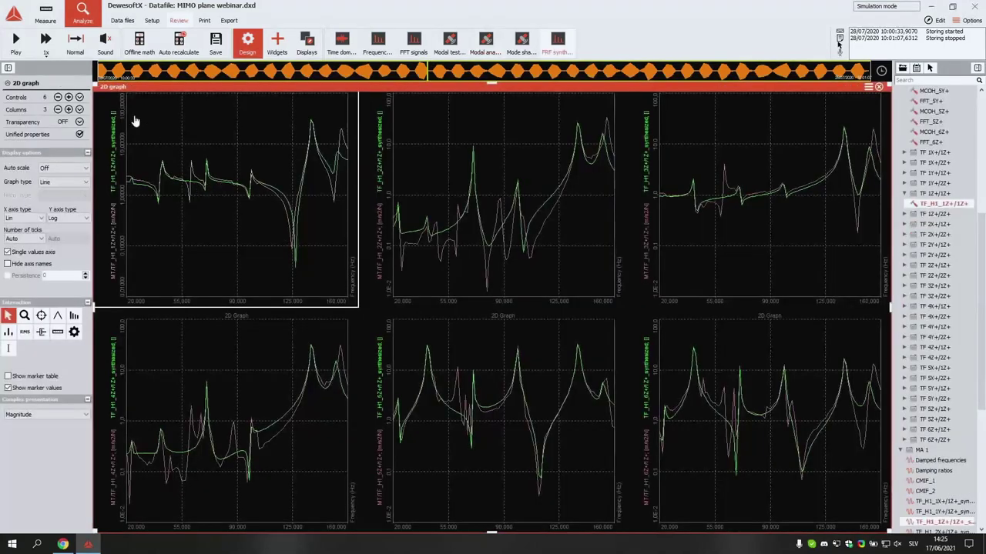
left_click_drag(115, 86, 157, 197)
left_click(138, 148)
right_click(139, 150)
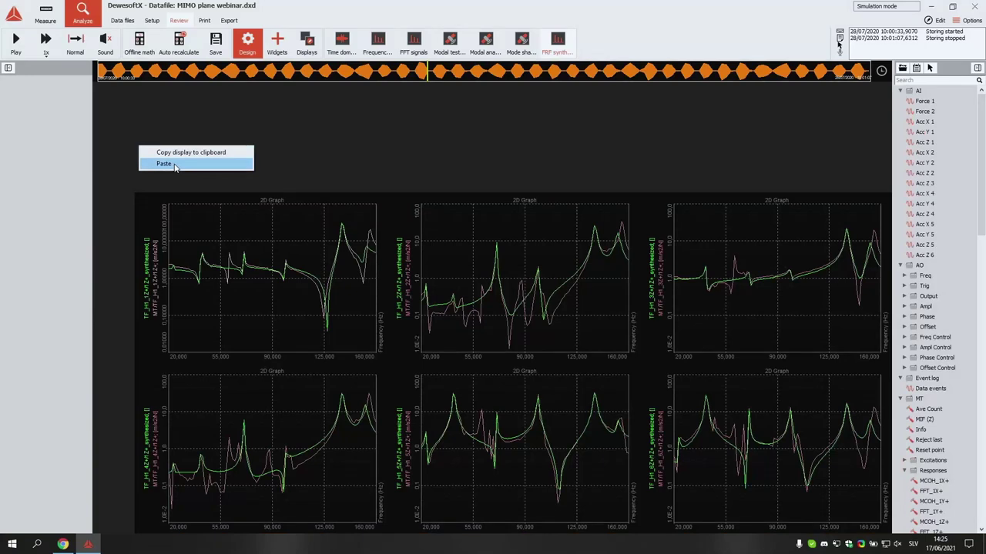
left_click(174, 166)
Step: Shrink the pasted stabilization diagram so more of the FRF graphs are uncovered, and set its right axis display type to Order
left_click(256, 47)
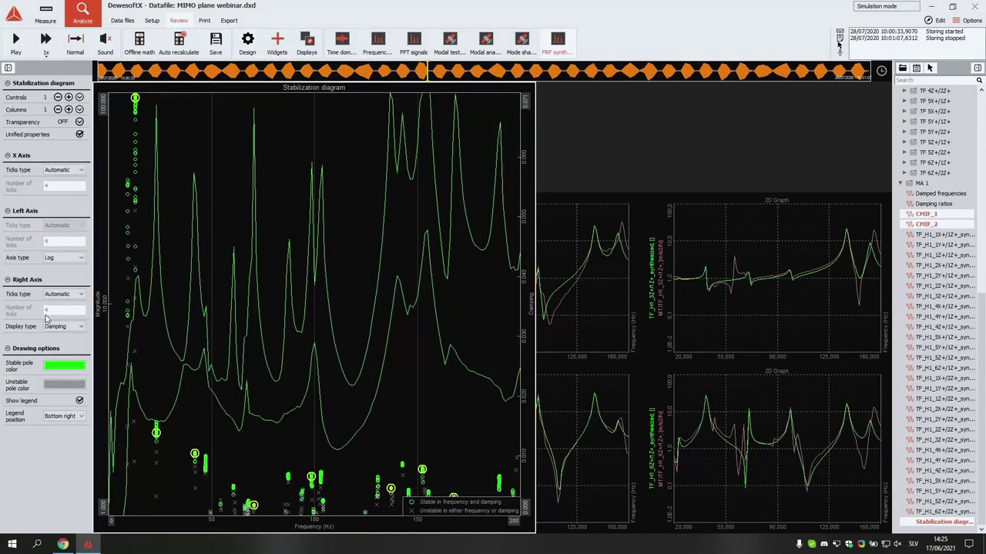
left_click(248, 43)
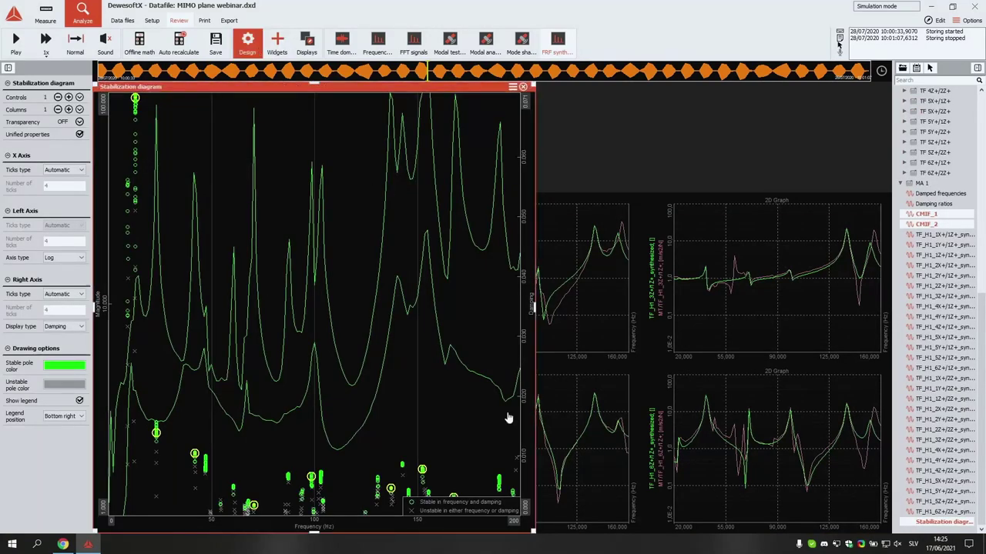
left_click_drag(531, 529, 482, 257)
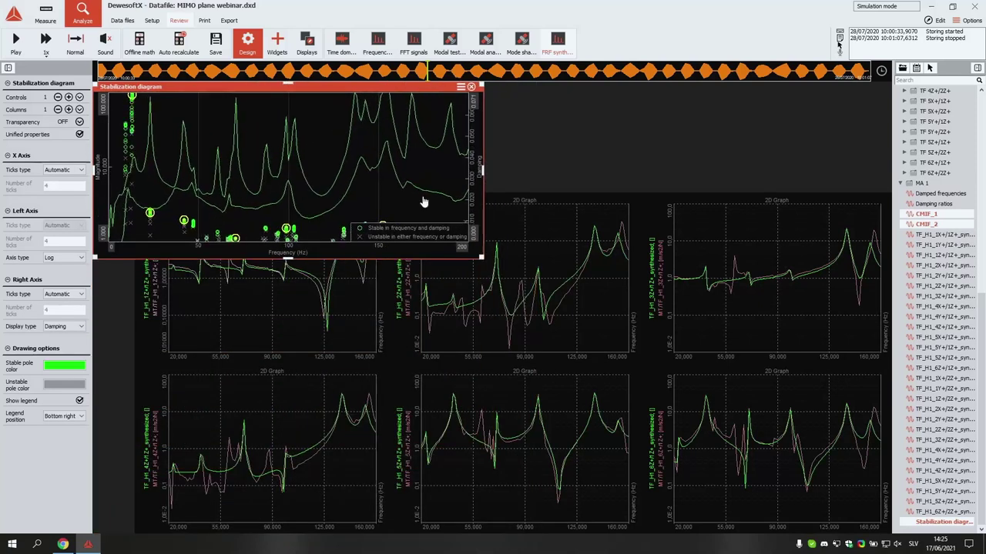
left_click(254, 45)
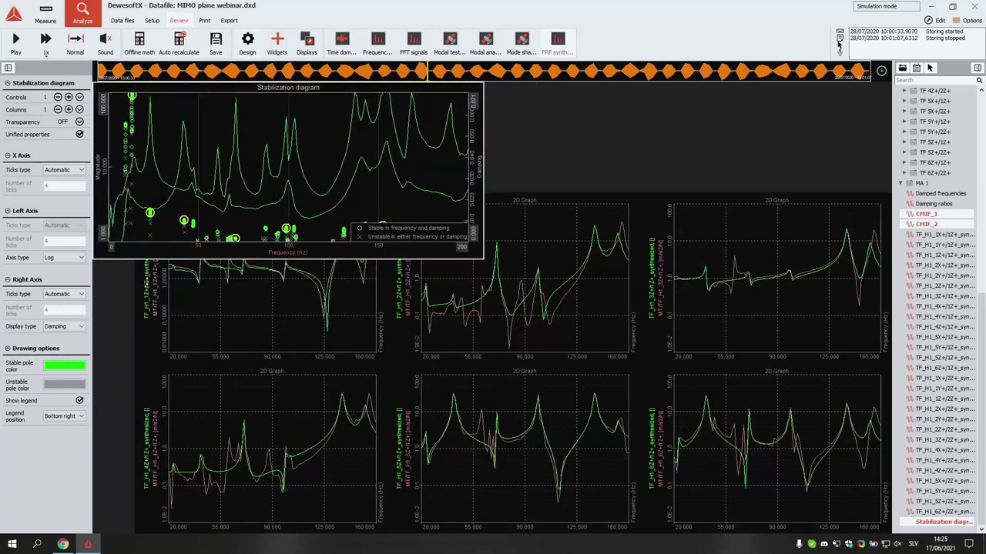
left_click(71, 326)
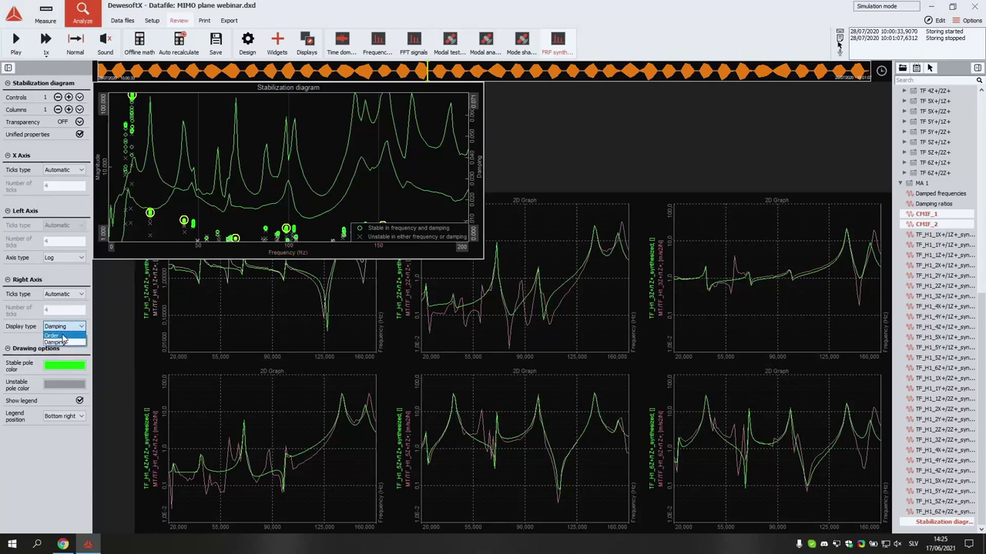
left_click(64, 338)
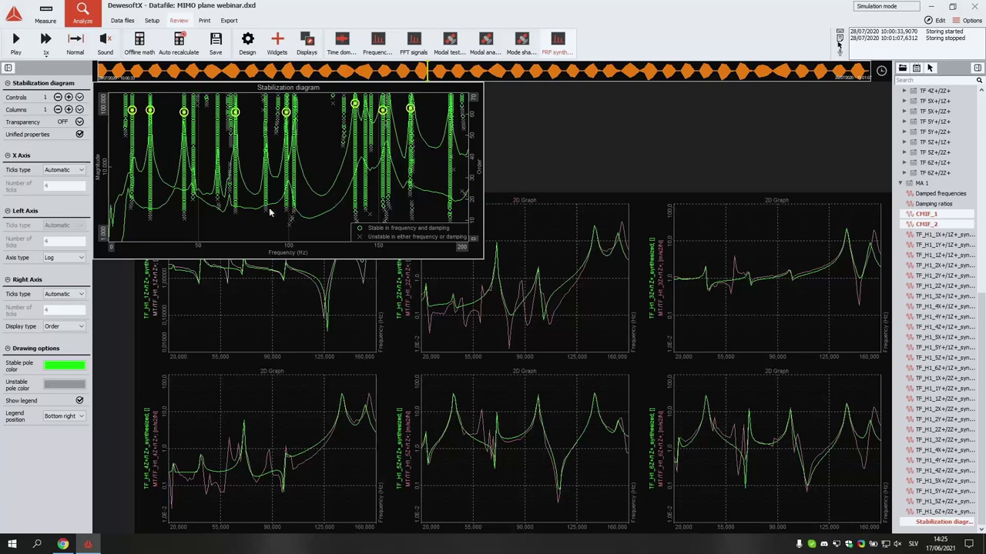
Step: Enable automatic recalculation and deselect the poles at about 13, 23, 42, 71 and 99 Hz in the stabilization diagram
left_click(135, 113)
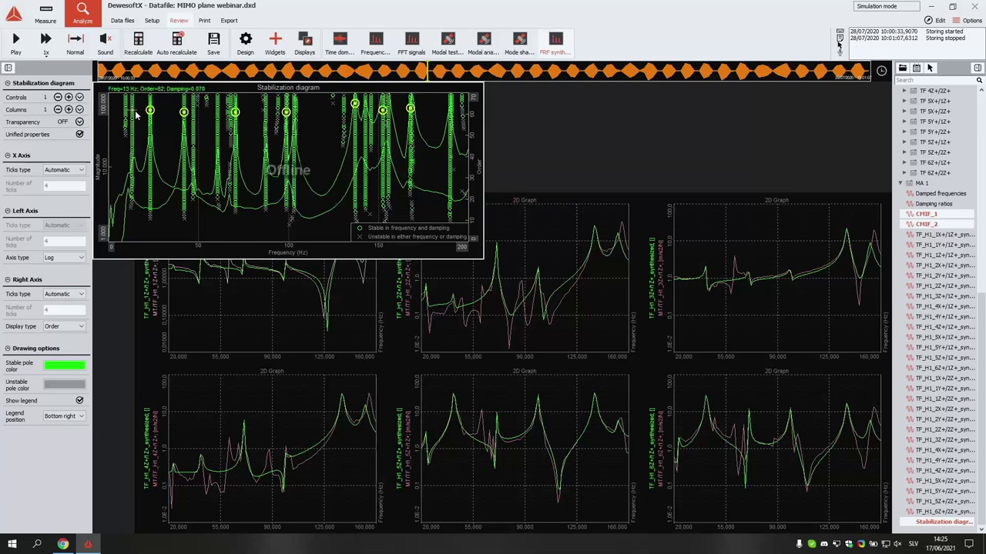
left_click(176, 41)
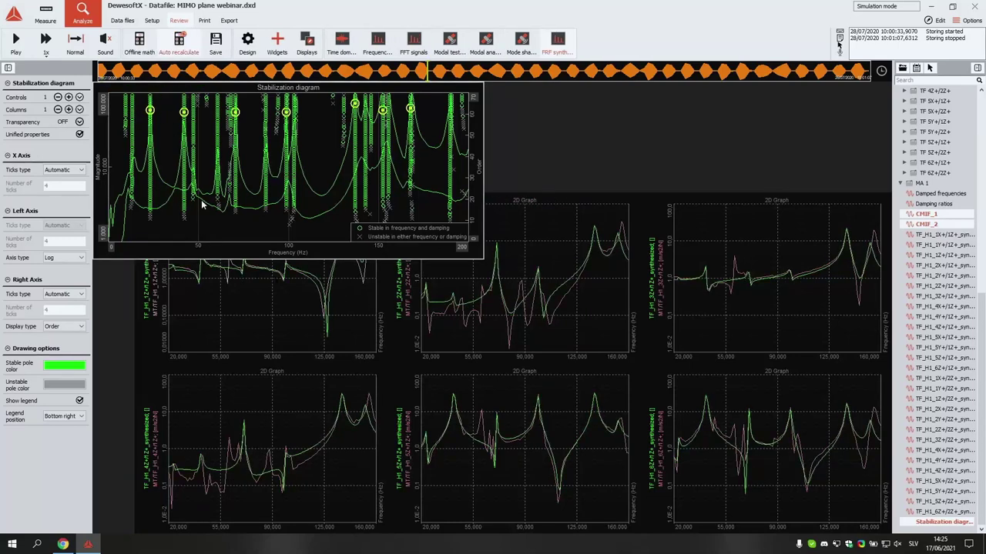
left_click(151, 114)
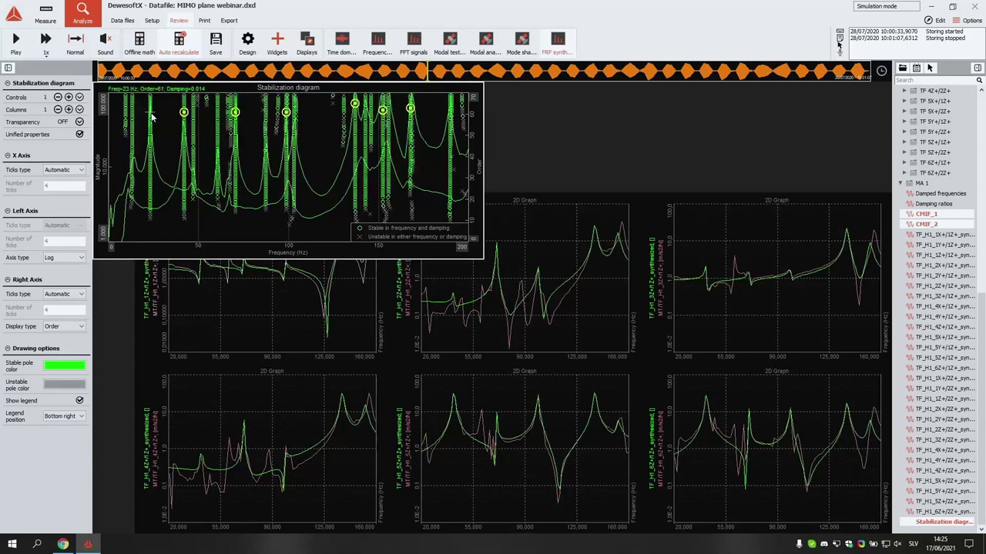
left_click(185, 115)
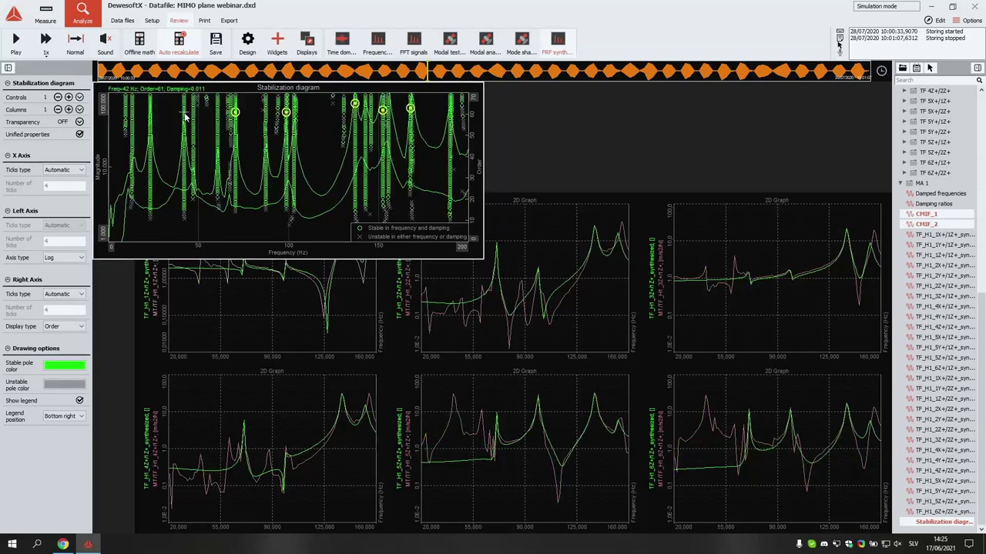
left_click(235, 116)
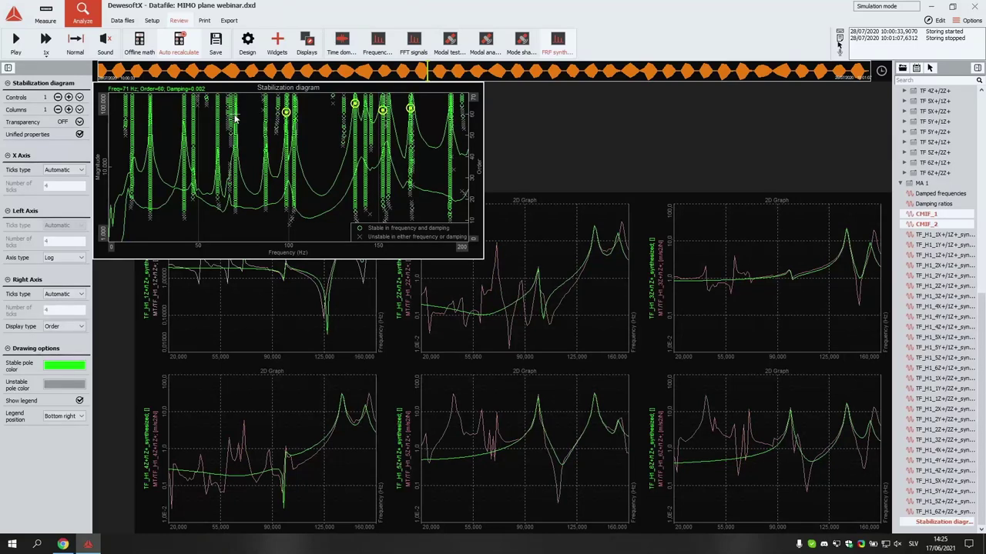
left_click(287, 113)
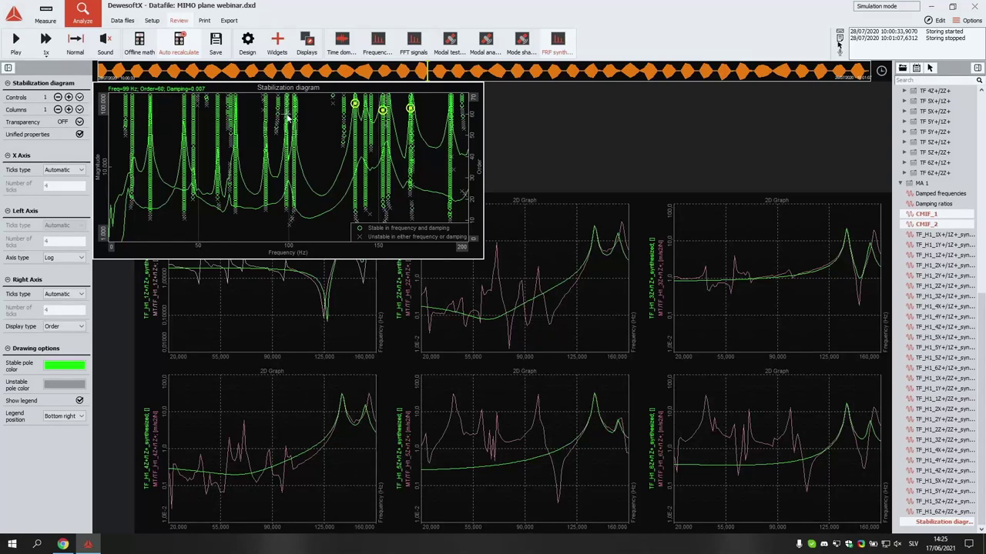
Step: Try the pole at about 103 Hz and remove it again, and select stable poles at about 87, 71, 61 and 47 Hz
left_click(292, 113)
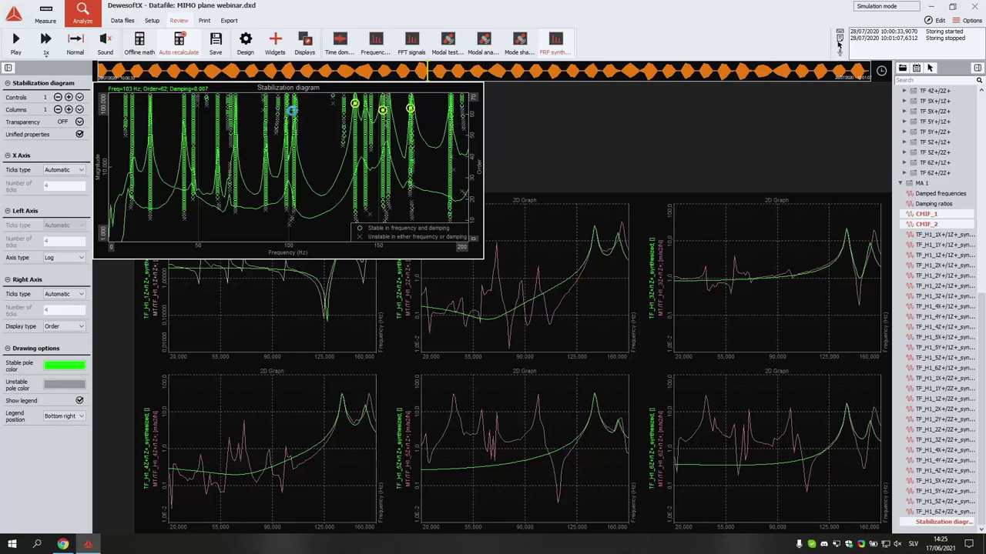
left_click(291, 111)
left_click(265, 117)
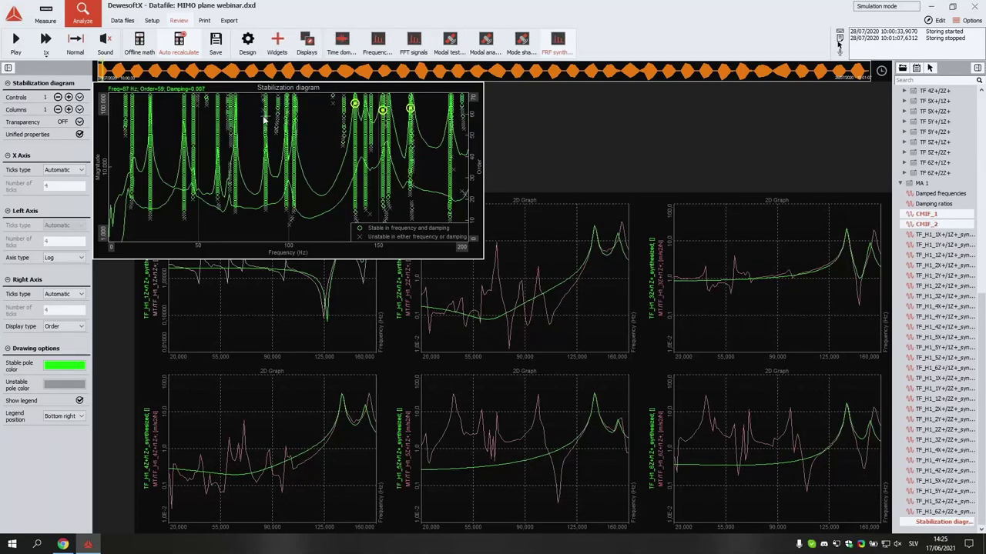
left_click(235, 119)
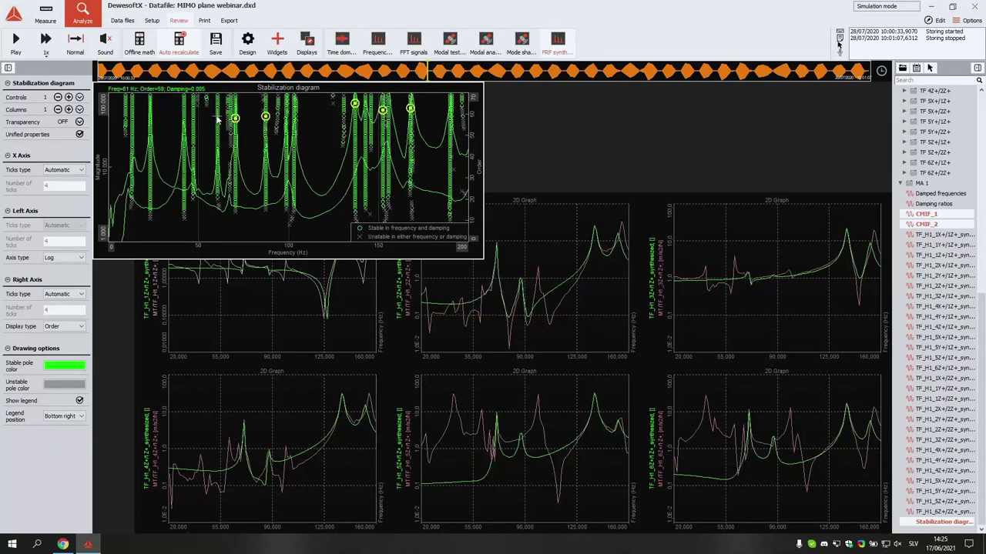
left_click(217, 118)
left_click(193, 120)
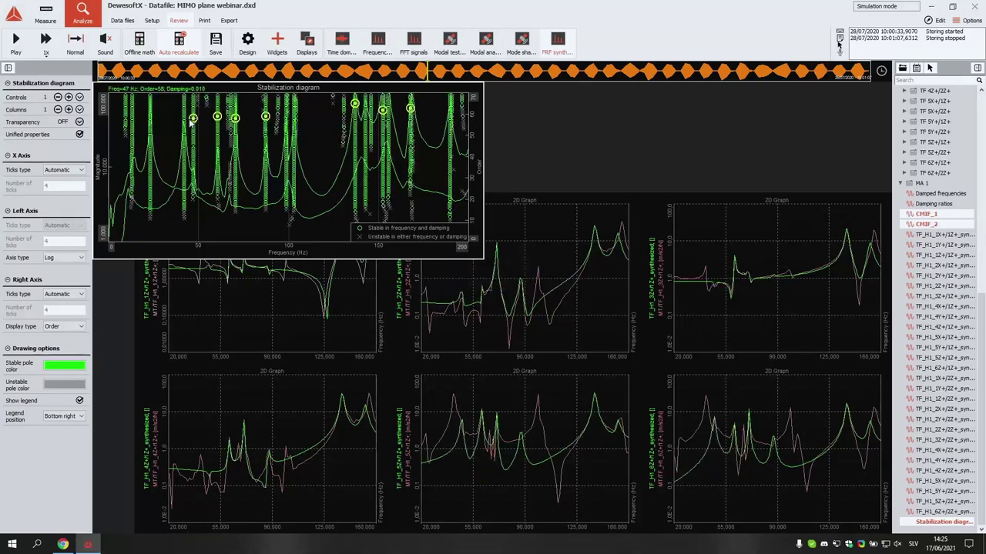
Step: Deselect the pole at about 47 Hz and select stable poles at about 23, 13, 99 and 103 Hz
left_click(185, 123)
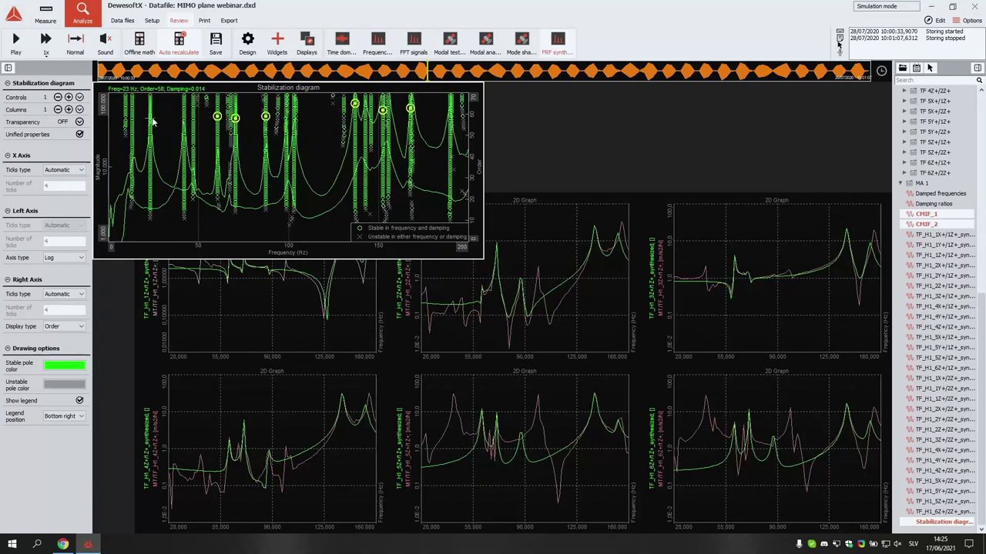
left_click(151, 119)
left_click(133, 120)
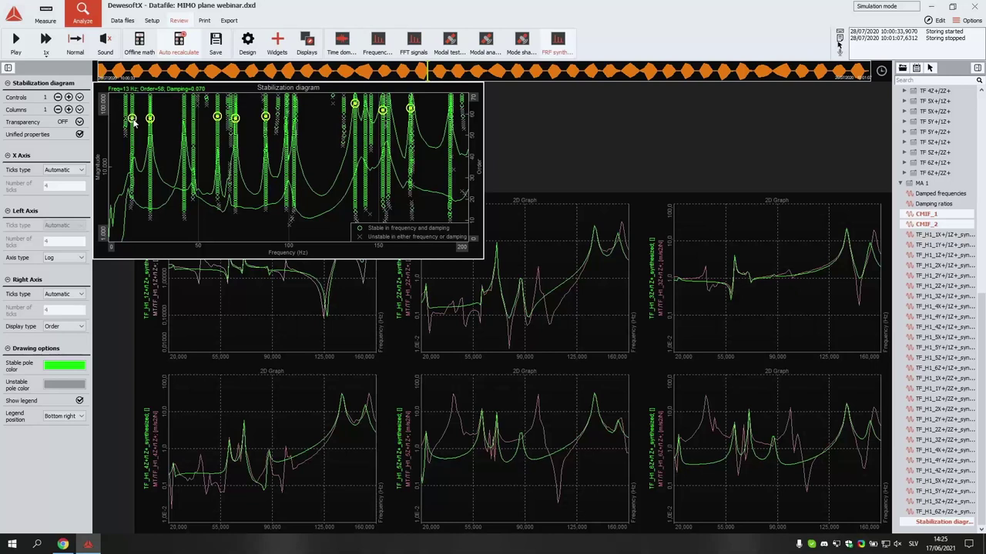
left_click(285, 127)
left_click(294, 113)
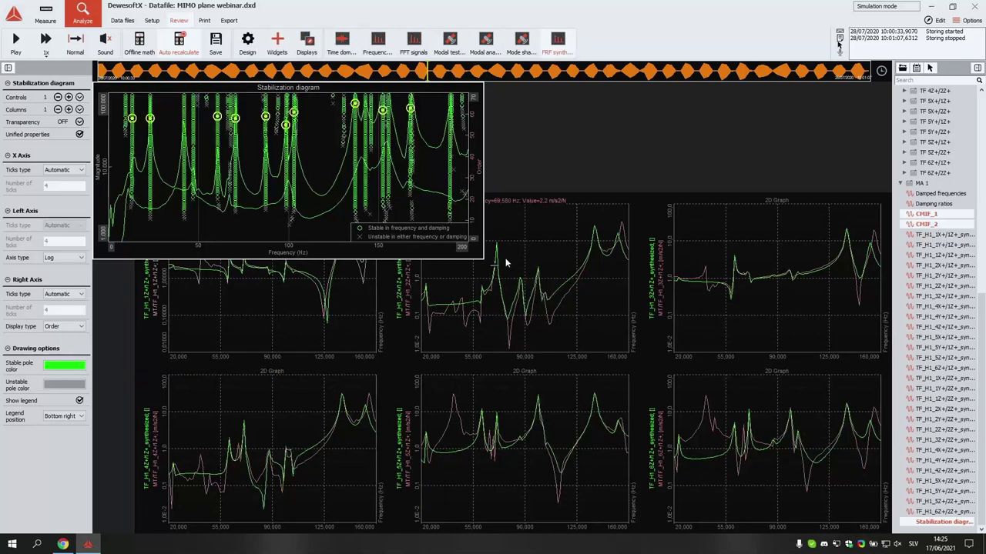